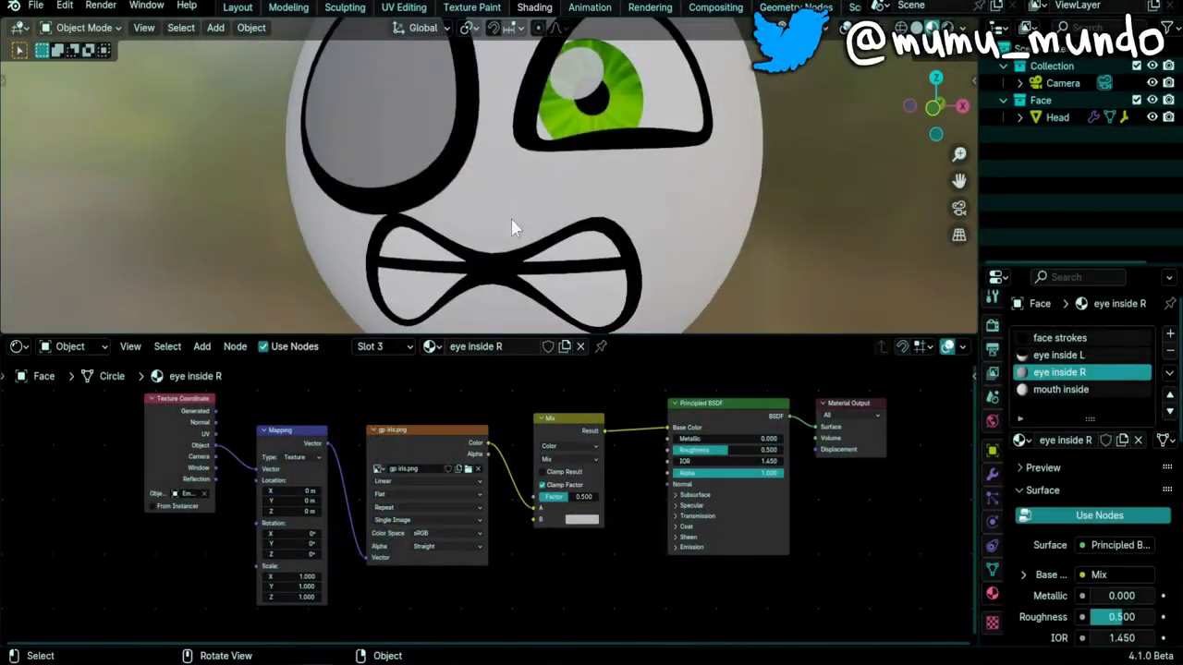
# Open the eye inside L material and examine its procedural node network alongside the green iris on the face.
pyautogui.moveTo(523, 204); pyautogui.dragTo(576, 272, button='middle')
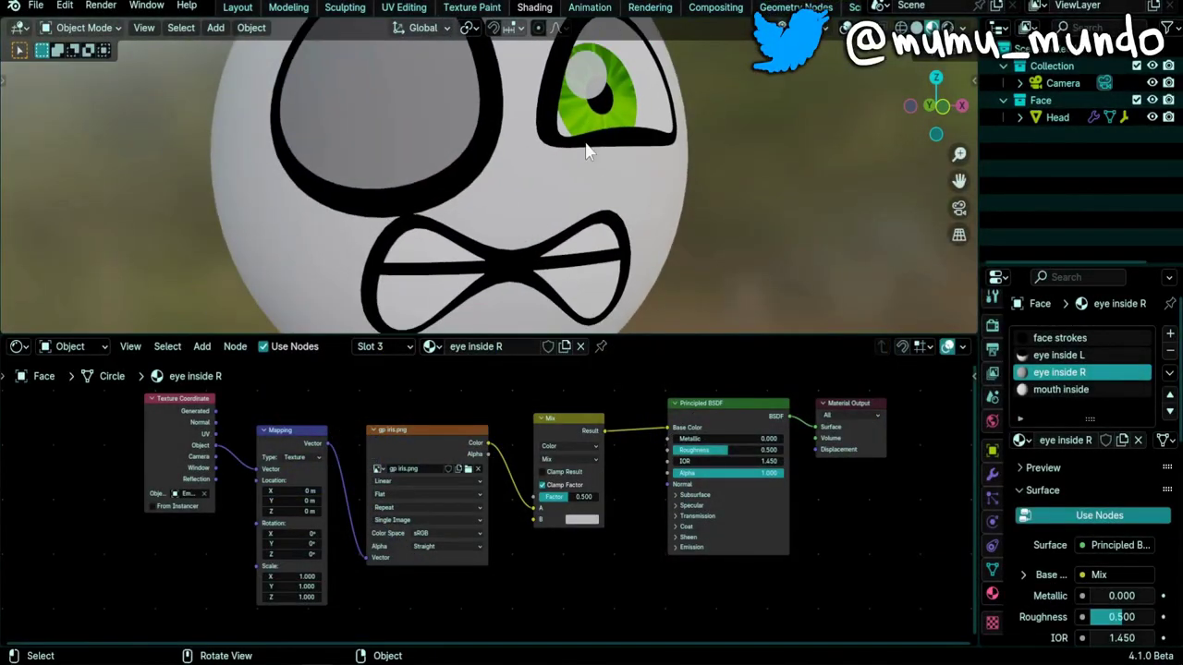
pyautogui.scroll(-2, 572, 185)
pyautogui.keyDown('shift'); pyautogui.moveTo(575, 193); pyautogui.dragTo(563, 212, button='middle'); pyautogui.keyUp('shift')
pyautogui.moveTo(563, 211); pyautogui.dragTo(528, 214, button='middle')
pyautogui.click(401, 346)
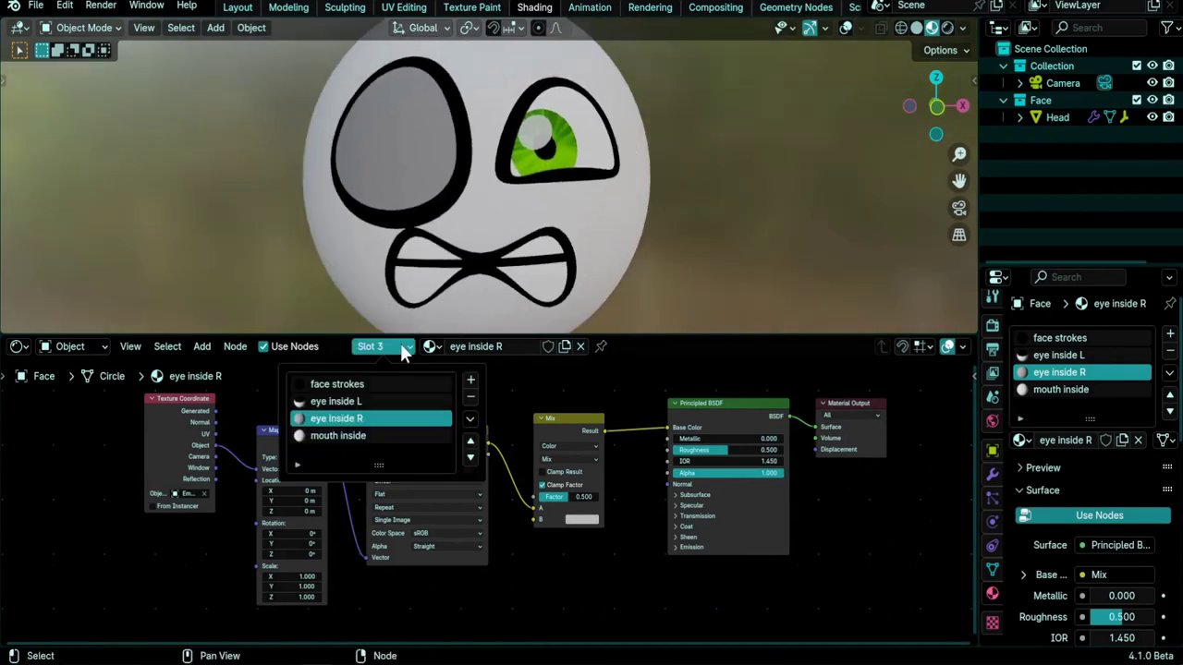
pyautogui.click(337, 402)
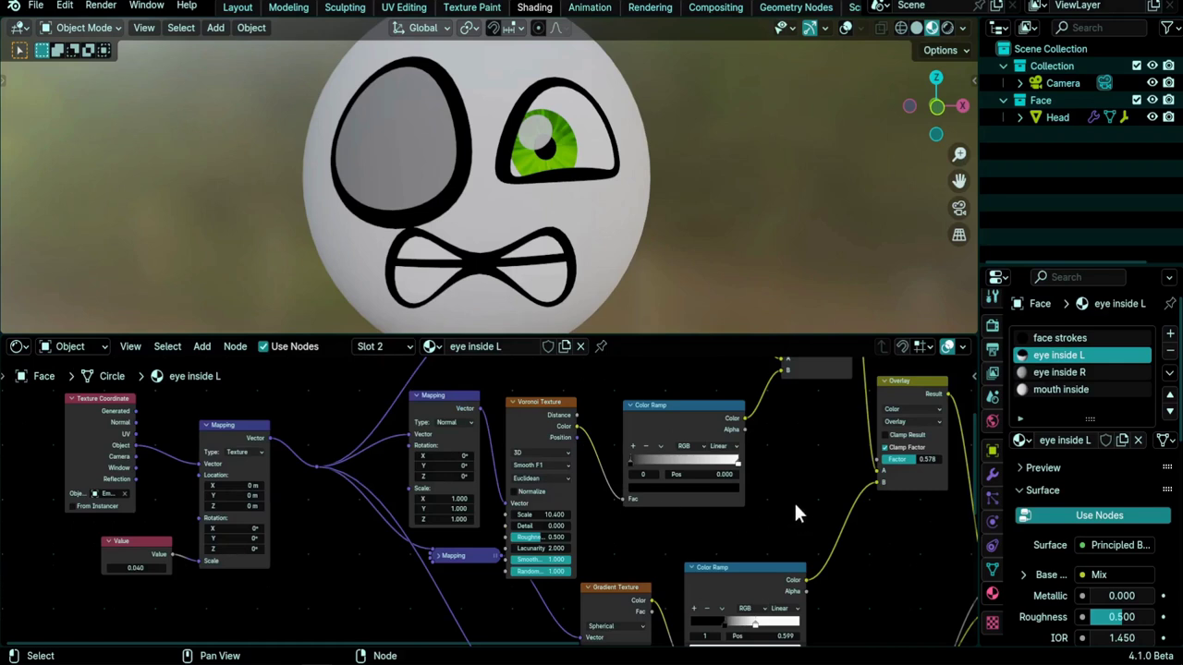
pyautogui.scroll(-8, 746, 460)
pyautogui.keyDown('shift'); pyautogui.moveTo(733, 488); pyautogui.dragTo(626, 449, button='middle'); pyautogui.keyUp('shift')
pyautogui.scroll(8, 526, 175)
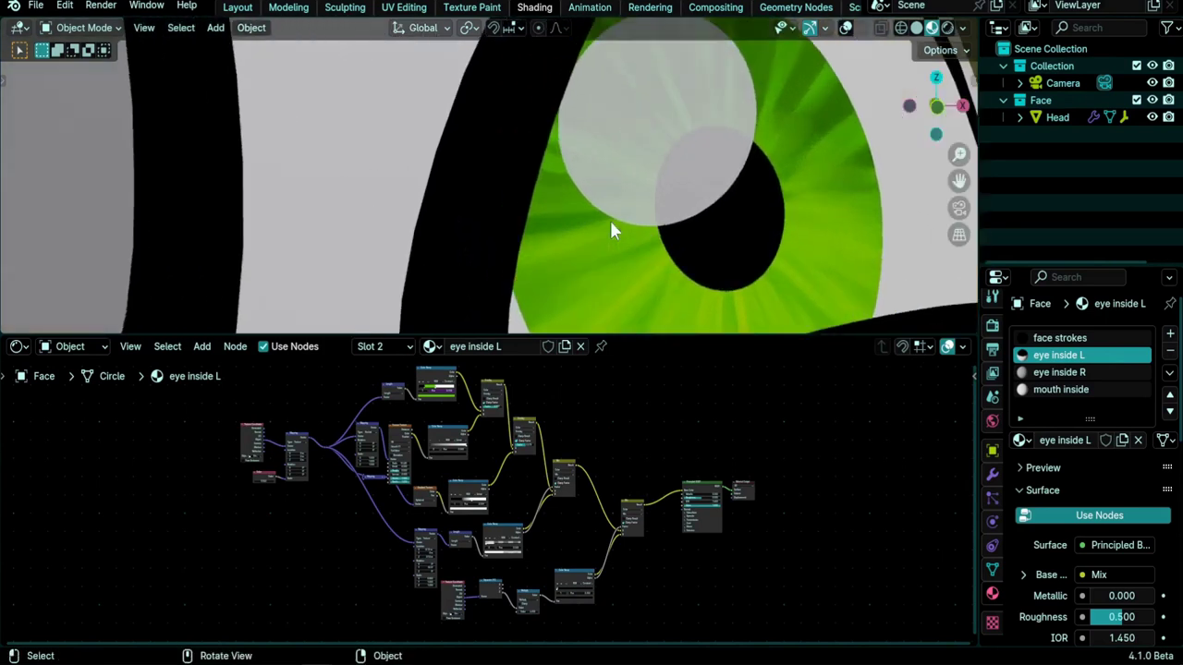
pyautogui.scroll(-9, 611, 221)
pyautogui.keyDown('shift'); pyautogui.moveTo(543, 233); pyautogui.dragTo(610, 220, button='middle'); pyautogui.keyUp('shift')
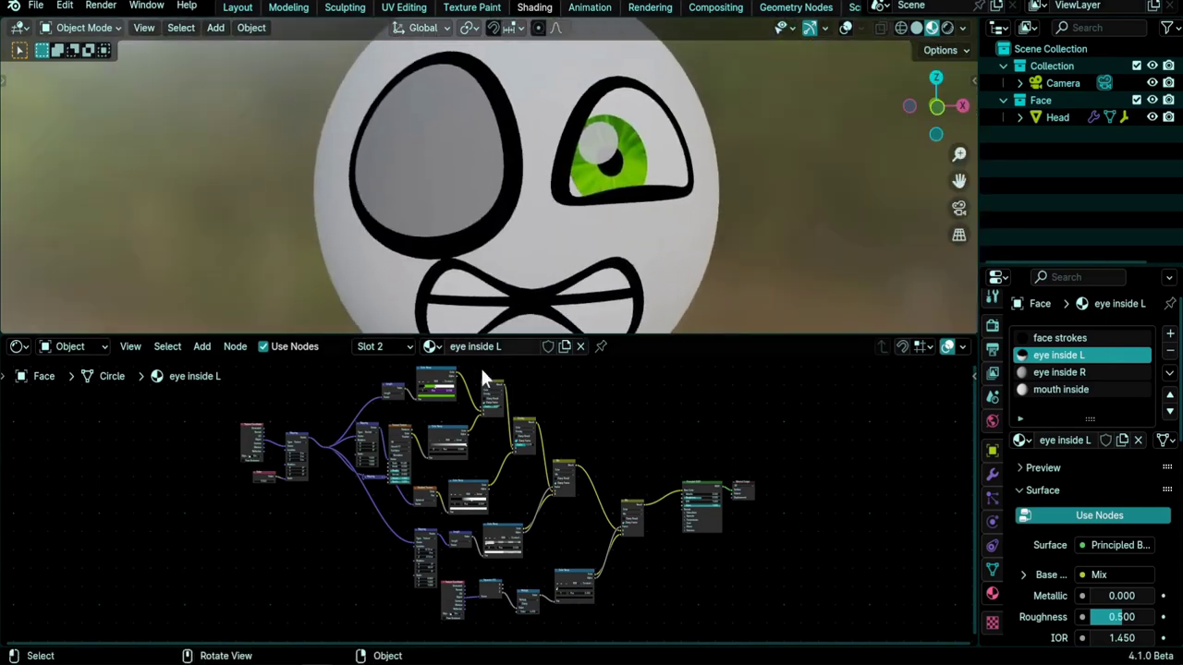
# Switch to the eye inside R material and examine its gp iris.png image texture node.
pyautogui.click(404, 348)
pyautogui.click(348, 420)
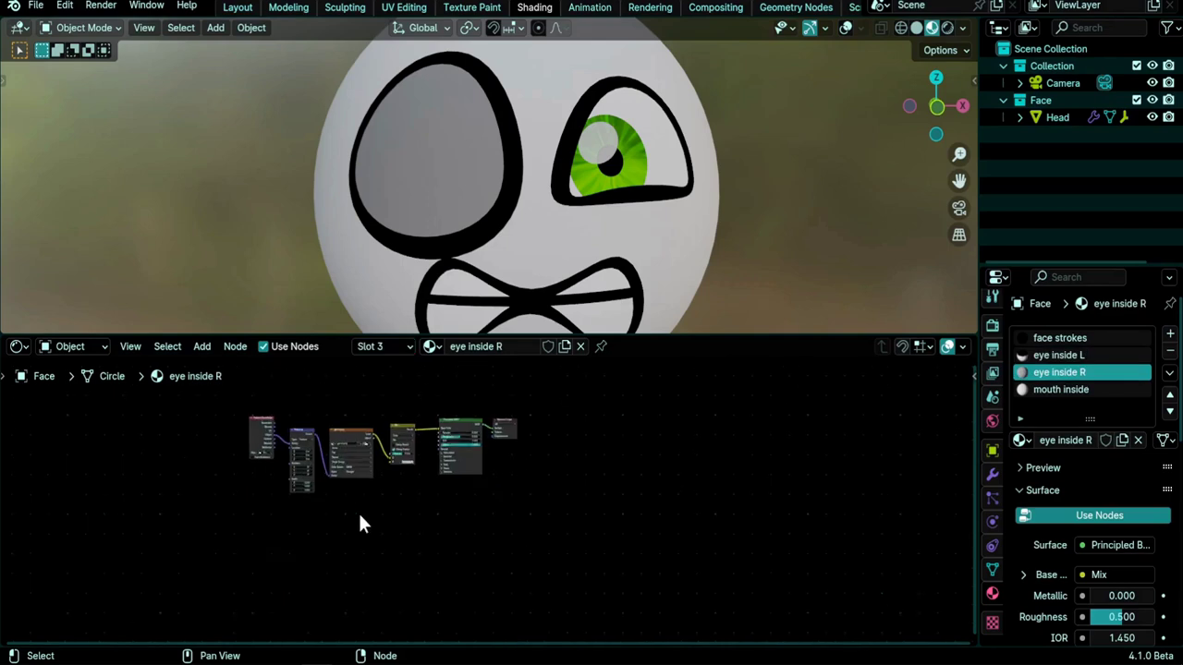
pyautogui.scroll(6, 360, 508)
pyautogui.moveTo(300, 453); pyautogui.dragTo(486, 527, button='middle')
pyautogui.scroll(4, 415, 536)
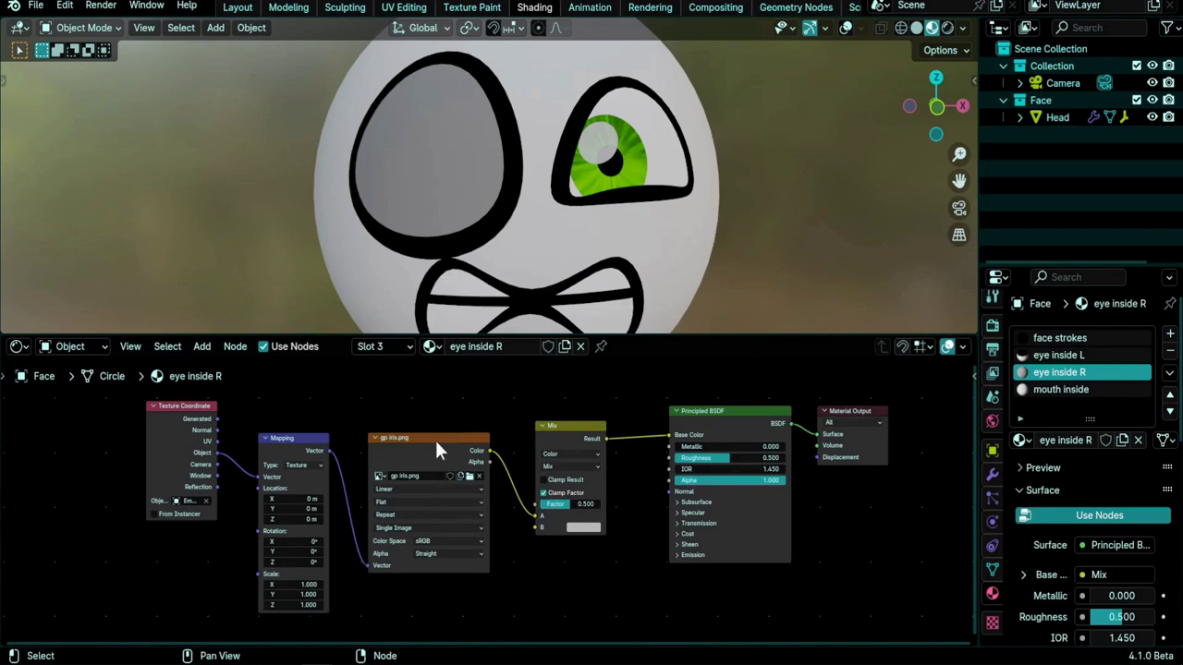
pyautogui.moveTo(437, 442)
pyautogui.mouseDown()
pyautogui.moveTo(436, 426)
pyautogui.moveTo(434, 456)
pyautogui.mouseUp()
pyautogui.scroll(3, 394, 452)
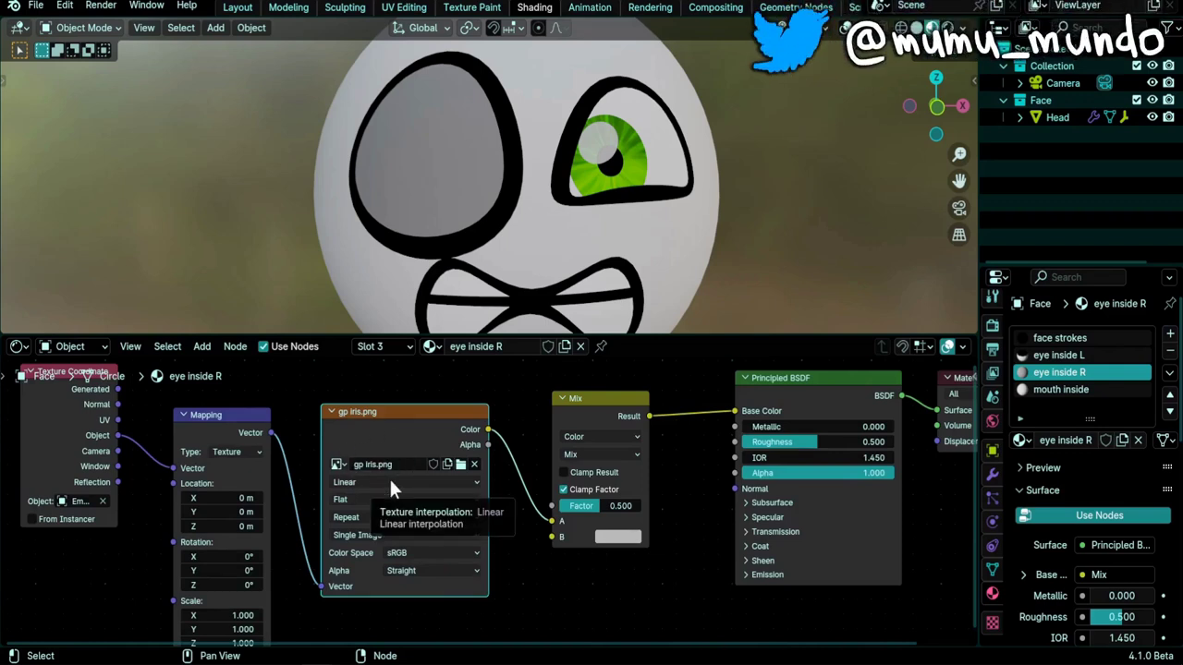
pyautogui.scroll(-1, 389, 477)
pyautogui.moveTo(406, 430); pyautogui.dragTo(406, 425)
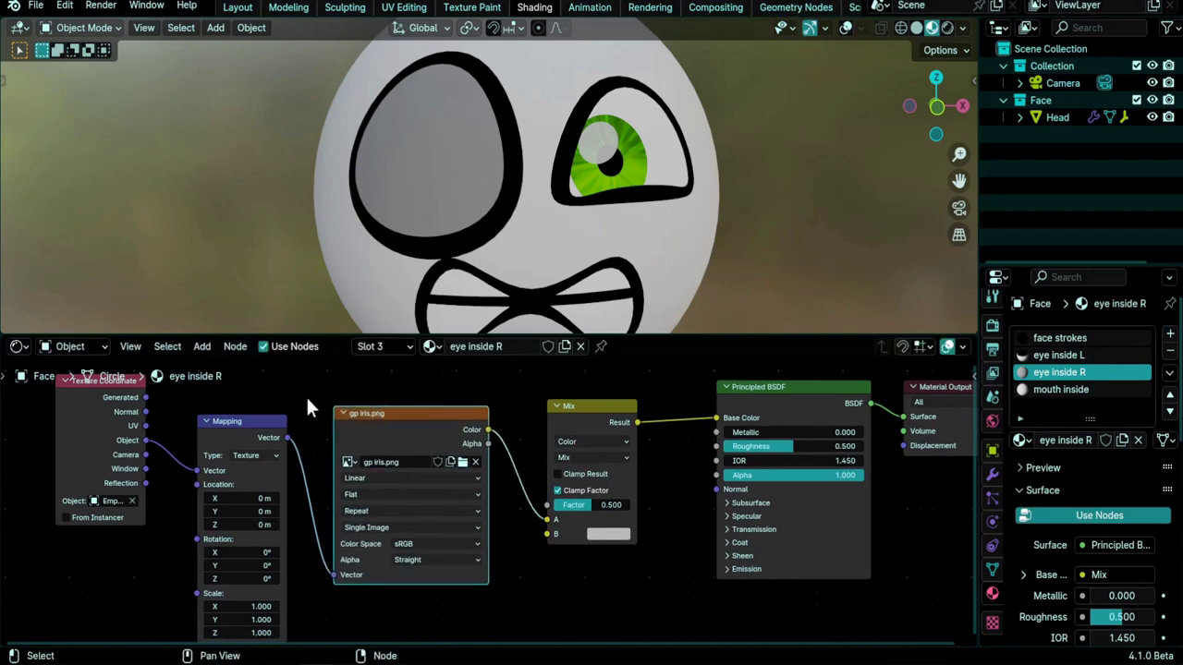
# Check which object the Texture Coordinate node of the eye inside R material references.
pyautogui.scroll(-1, 251, 425)
pyautogui.moveTo(251, 425); pyautogui.dragTo(378, 427, button='middle')
pyautogui.scroll(5, 386, 415)
pyautogui.moveTo(310, 391); pyautogui.dragTo(304, 393)
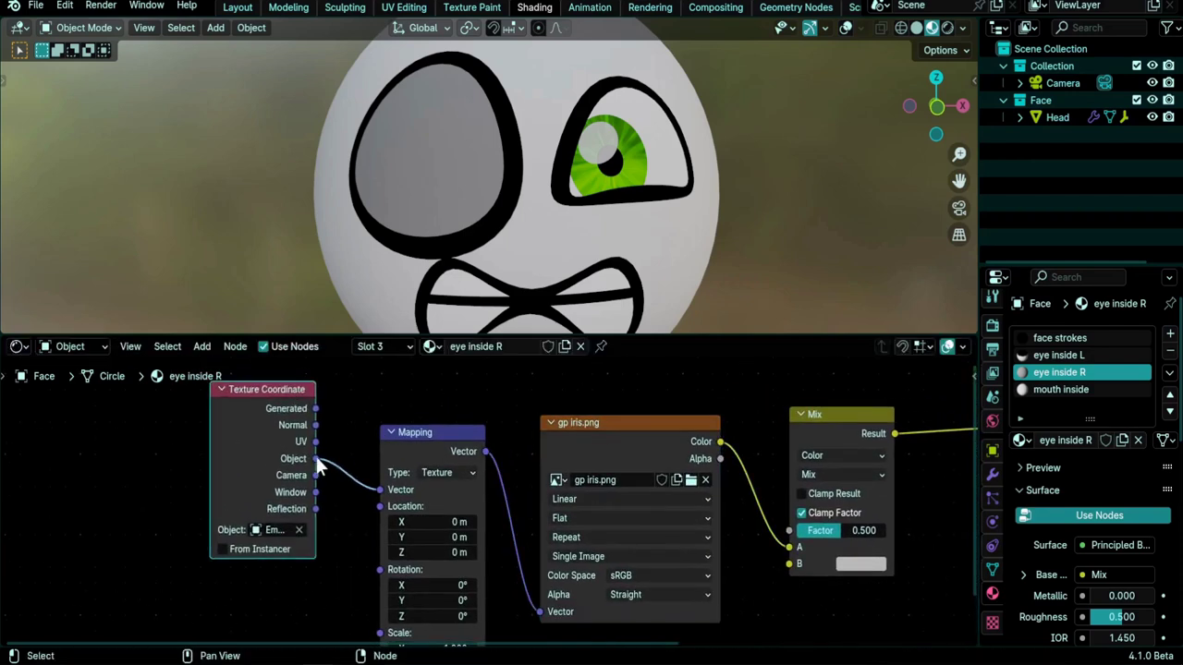
pyautogui.click(272, 533)
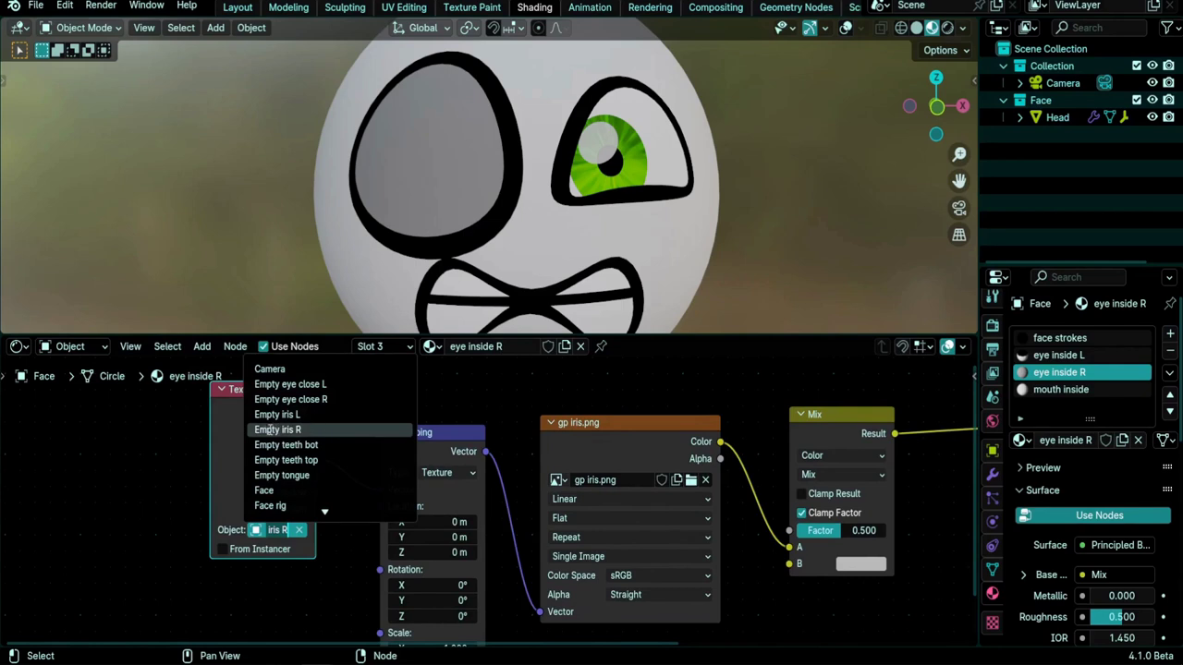
pyautogui.click(238, 431)
pyautogui.press('Home')
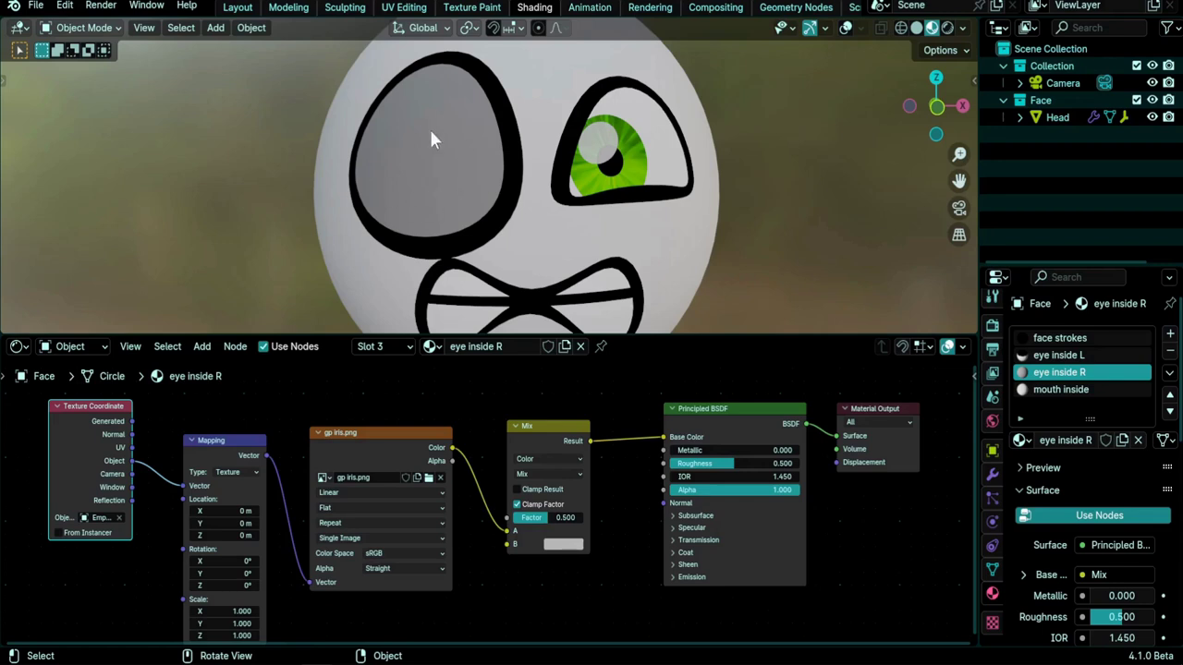
# Move the gp iris.png Color link to the Mix node's B input and set colour A to white.
pyautogui.scroll(1, 495, 562)
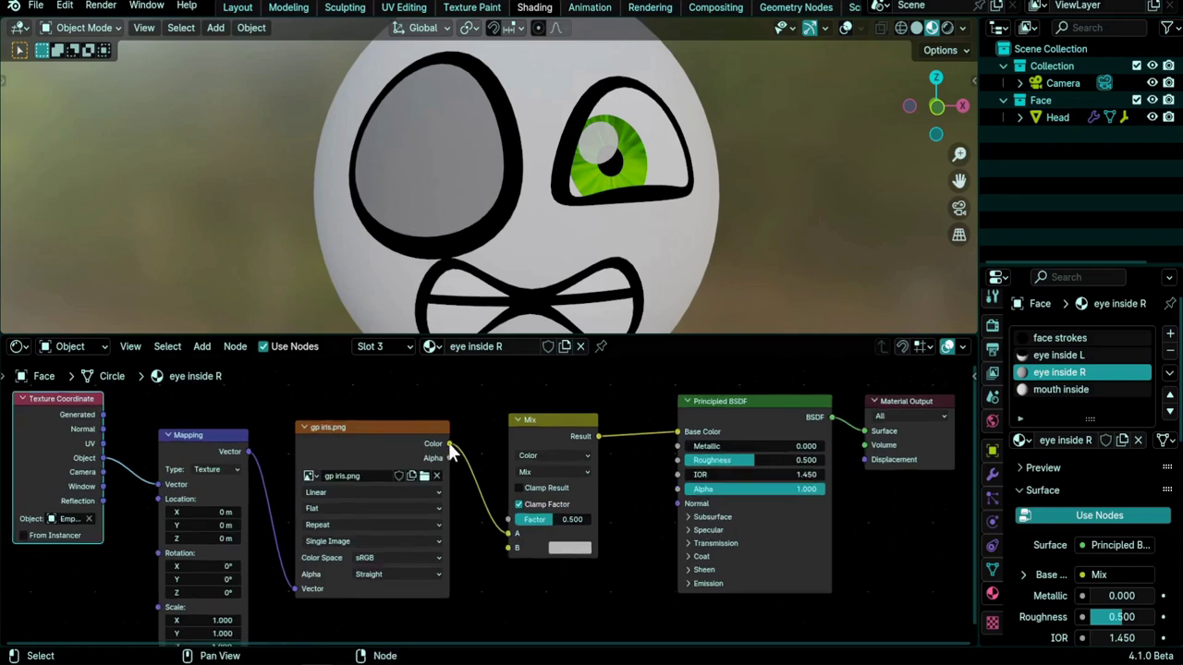
pyautogui.moveTo(507, 534); pyautogui.dragTo(496, 546)
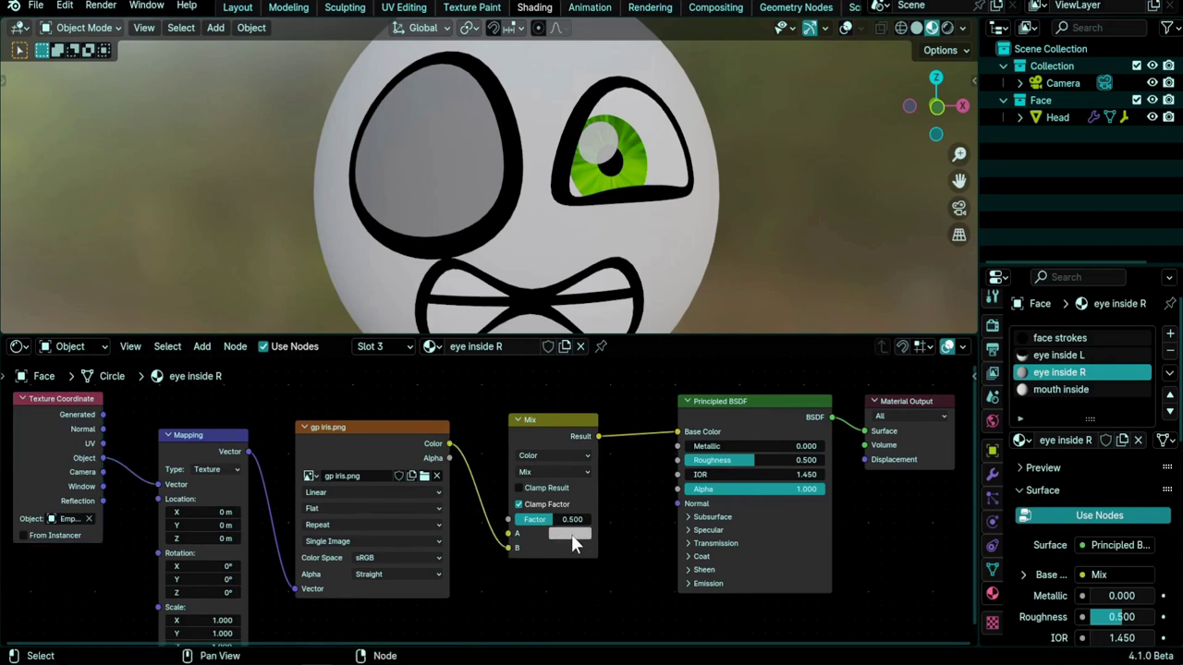
pyautogui.click(570, 534)
pyautogui.moveTo(677, 345); pyautogui.dragTo(677, 321)
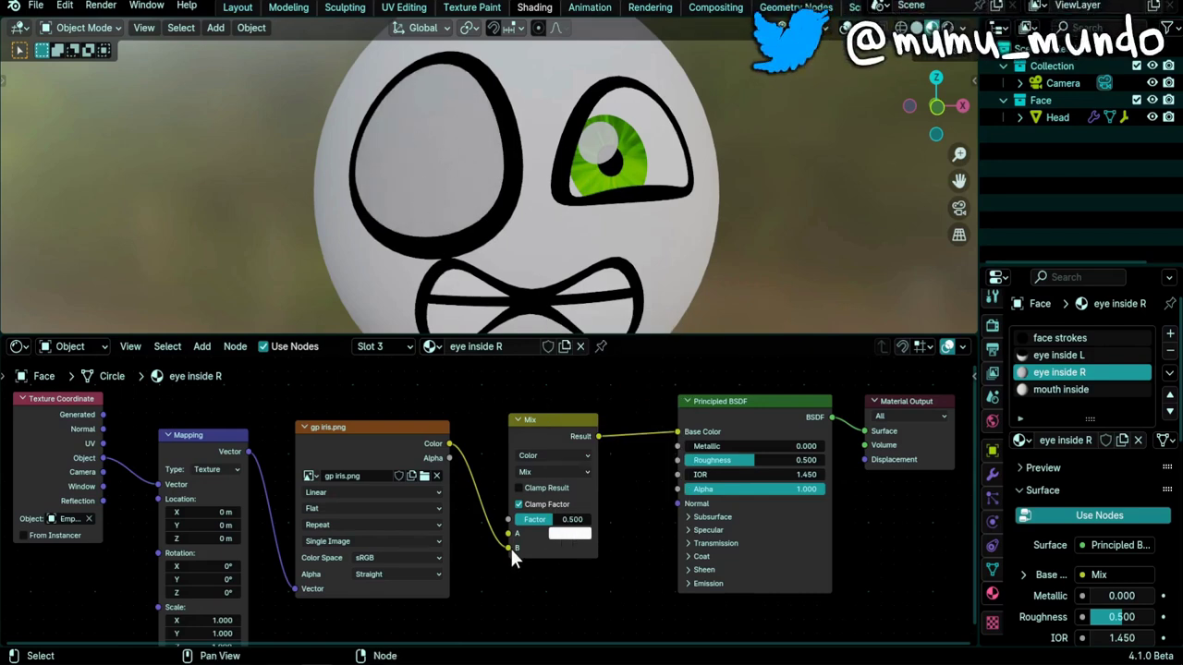
# Connect the gp iris.png node's Alpha output to the Mix node's Factor input.
pyautogui.moveTo(349, 447); pyautogui.dragTo(355, 433)
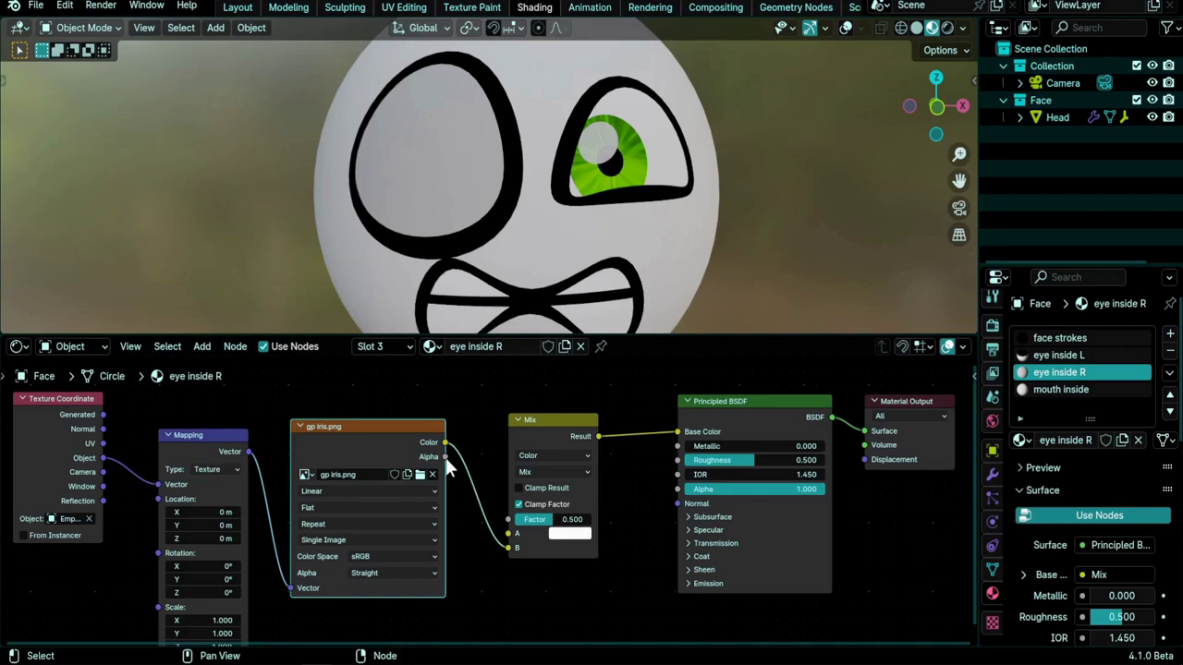
pyautogui.moveTo(446, 457); pyautogui.dragTo(506, 521)
pyautogui.press('Home')
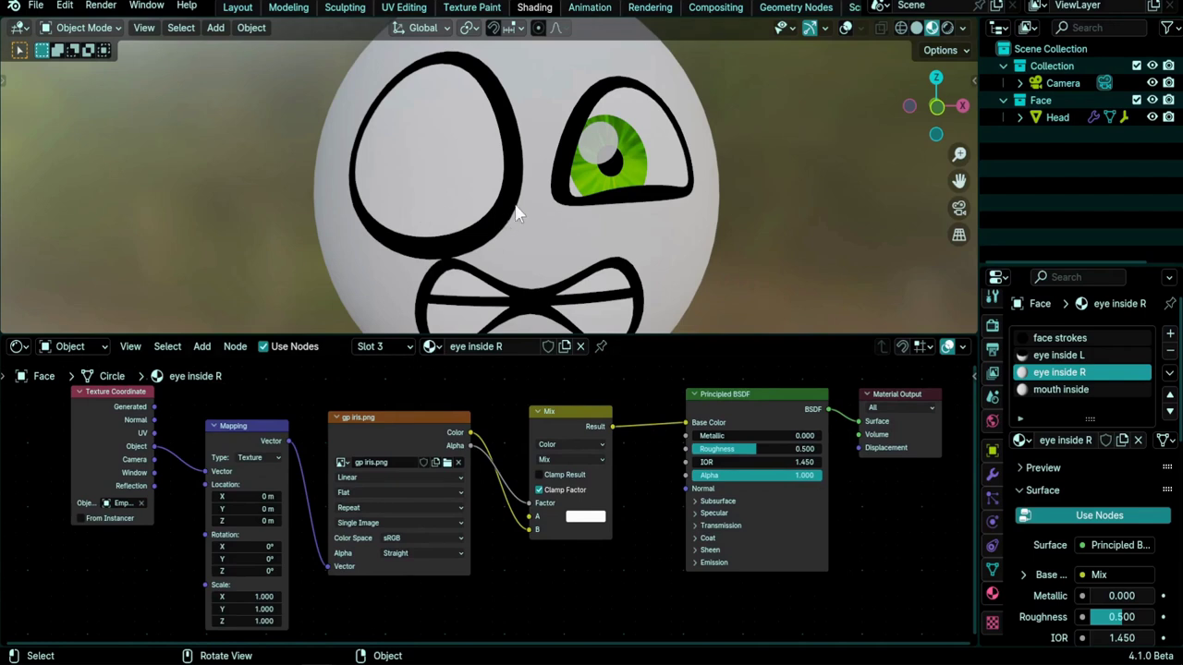
# Show the viewport overlays, check the Face rig's eye.iris.R bone in Pose Mode, and select Empty iris R in Object Mode.
pyautogui.hotkey('shift', 'alt', 'z')
pyautogui.scroll(3, 428, 189)
pyautogui.click(439, 189)
pyautogui.hotkey('ctrl', 'Tab')
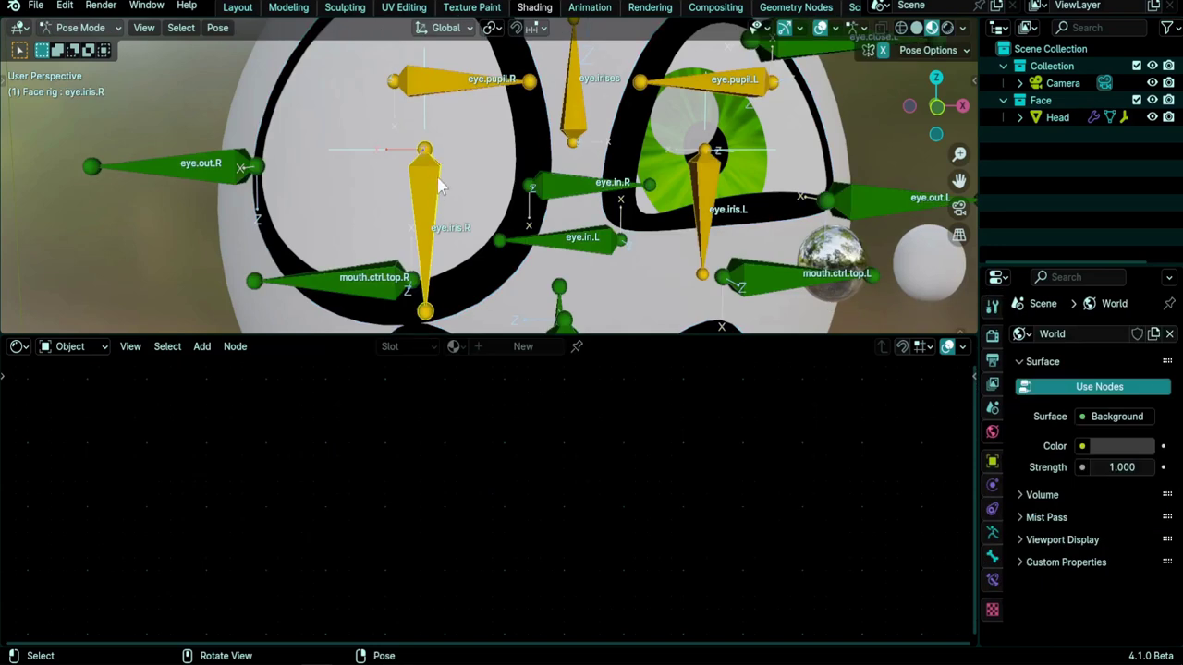
pyautogui.hotkey('ctrl', 'Tab')
pyautogui.click(360, 160)
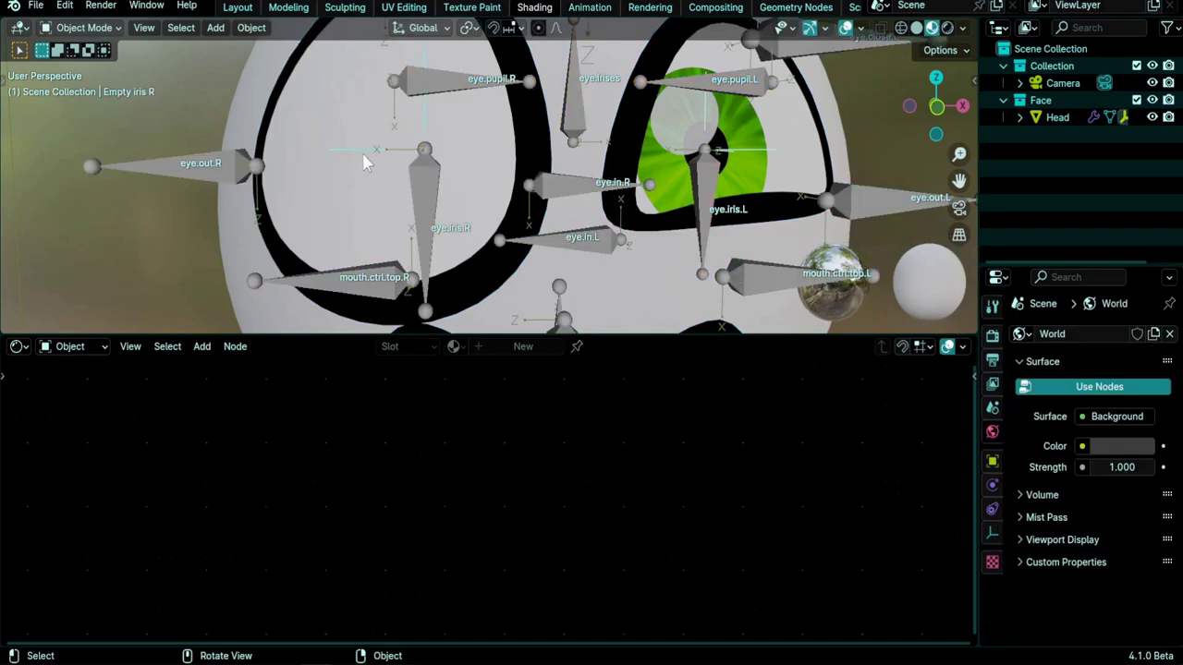
# Try moving the eye.iris.R bone in Pose Mode, then reselect Empty iris R in Object Mode.
pyautogui.click(425, 185)
pyautogui.hotkey('ctrl', 'Tab')
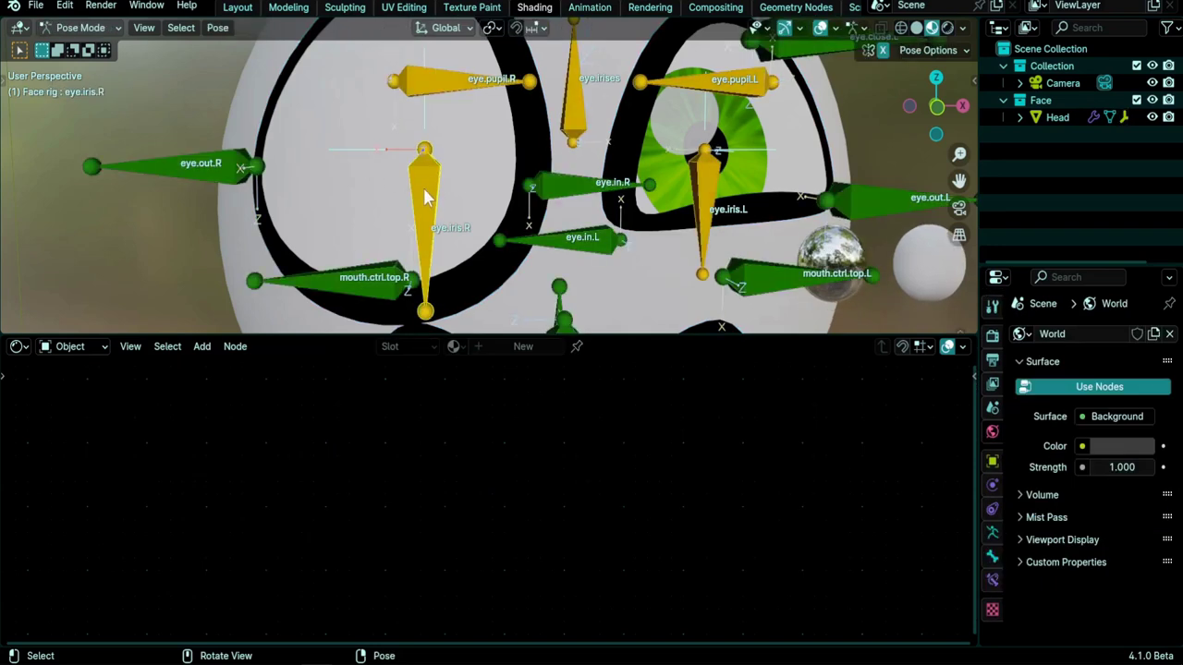
pyautogui.press('g')
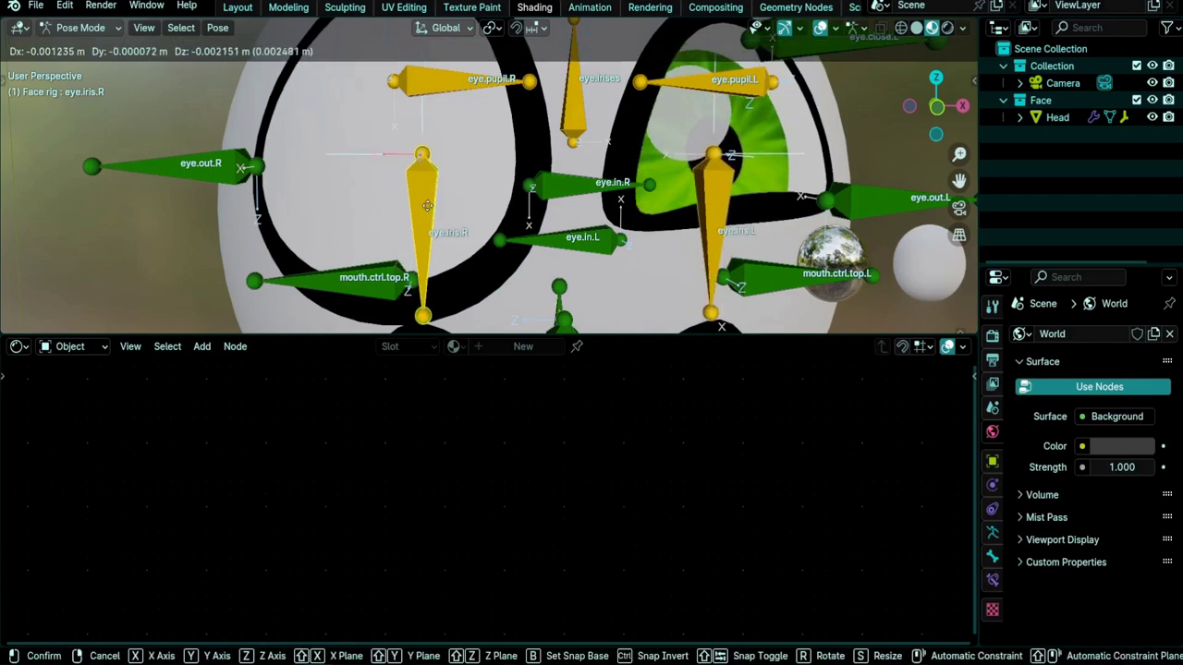
pyautogui.rightClick(426, 205)
pyautogui.hotkey('ctrl', 'Tab')
pyautogui.click(360, 159)
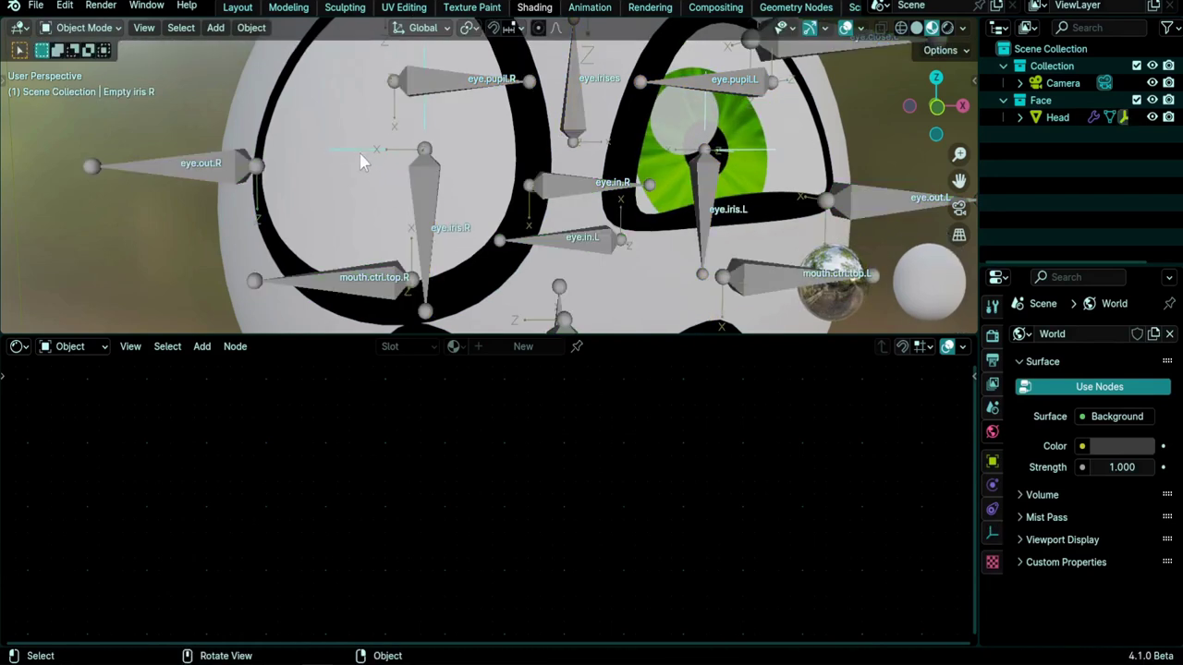
# Select the Face object and switch its Mapping node's type to Point and back to Texture.
pyautogui.click(377, 227)
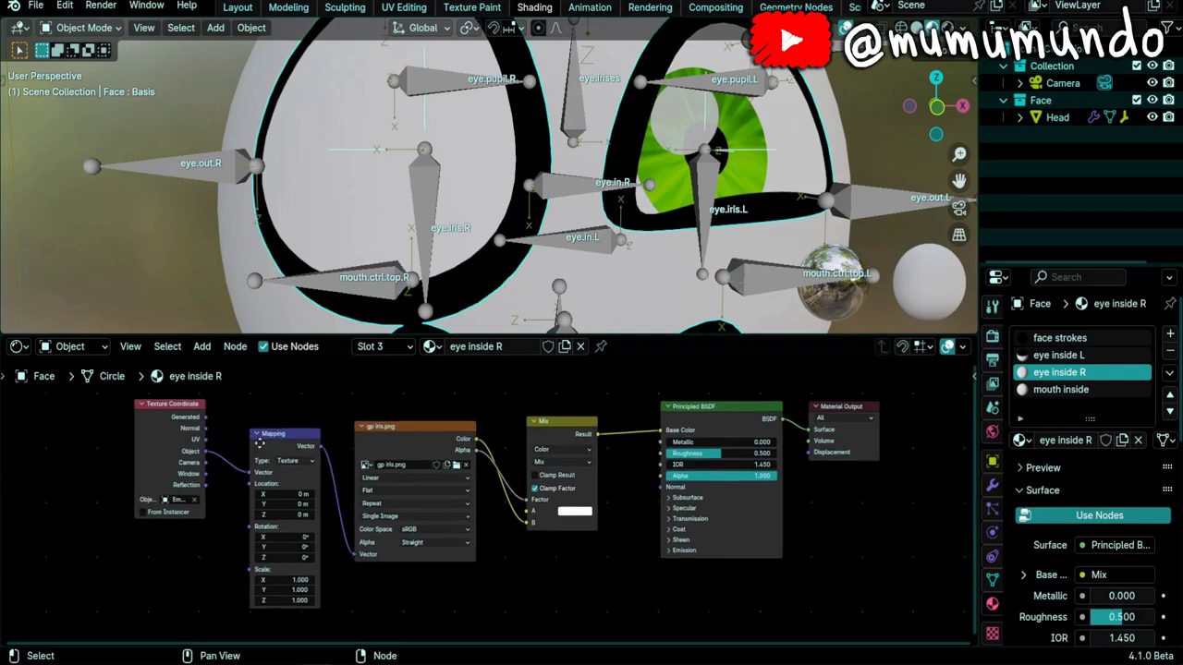
pyautogui.moveTo(161, 383); pyautogui.dragTo(197, 405, button='middle')
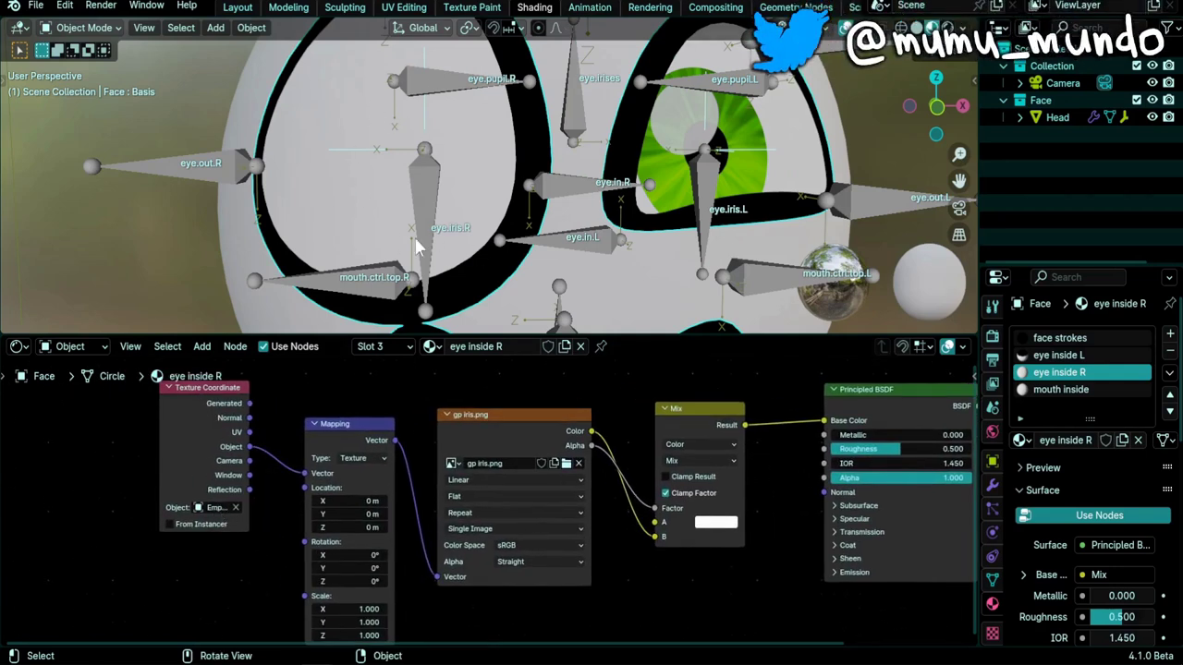
pyautogui.moveTo(356, 422); pyautogui.dragTo(350, 415)
pyautogui.click(356, 450)
pyautogui.click(351, 465)
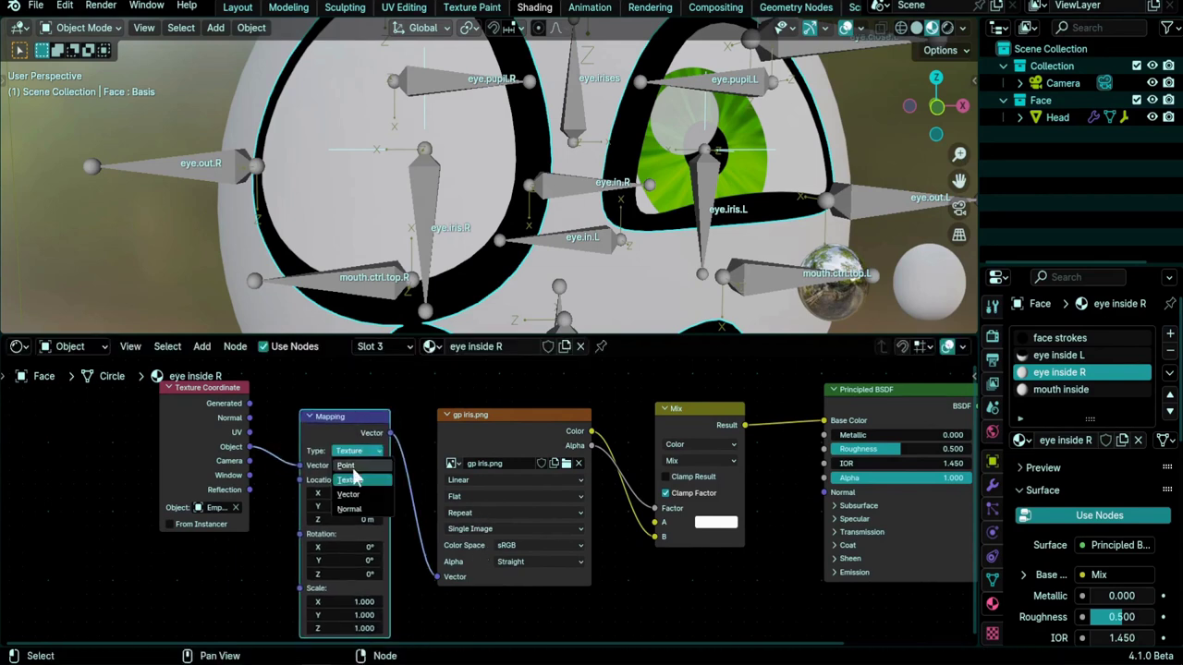
pyautogui.click(352, 454)
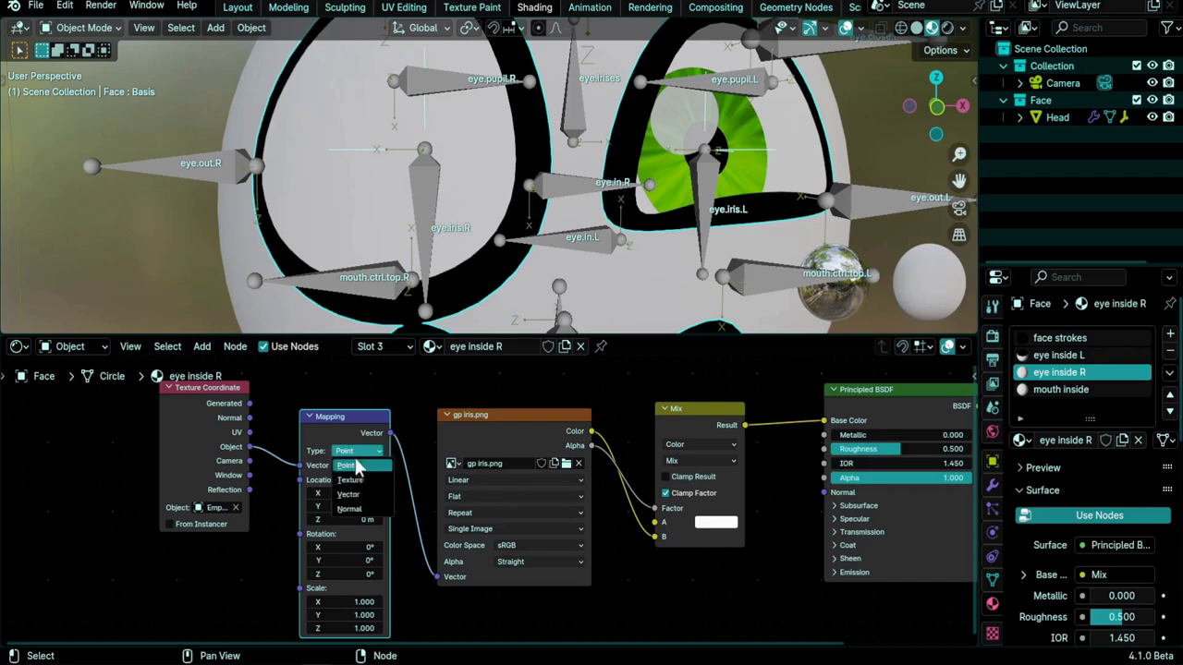
pyautogui.click(352, 482)
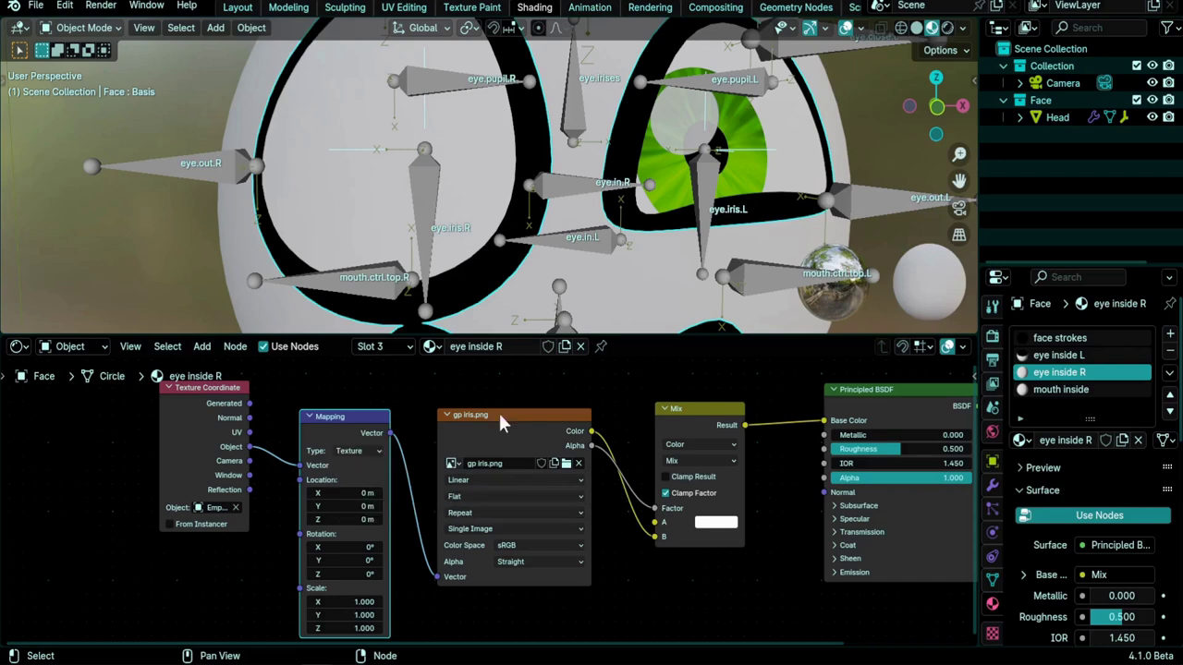
# Set the gp iris.png node's projection to Box.
pyautogui.moveTo(500, 417); pyautogui.dragTo(496, 413)
pyautogui.scroll(2, 482, 465)
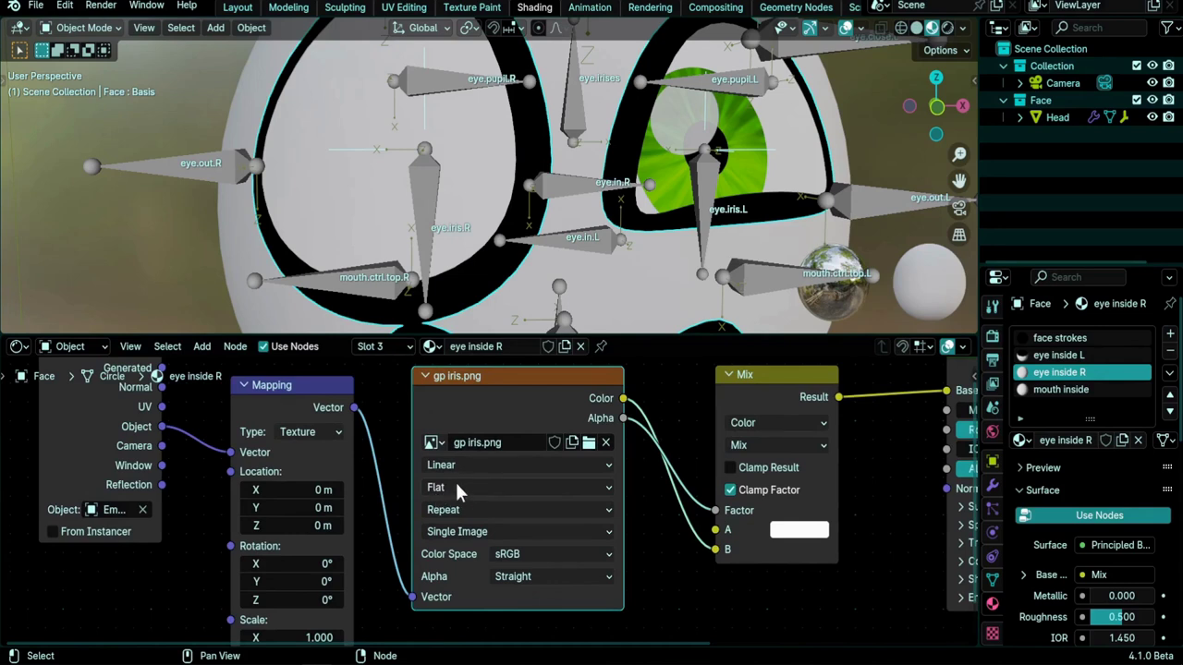
pyautogui.click(455, 487)
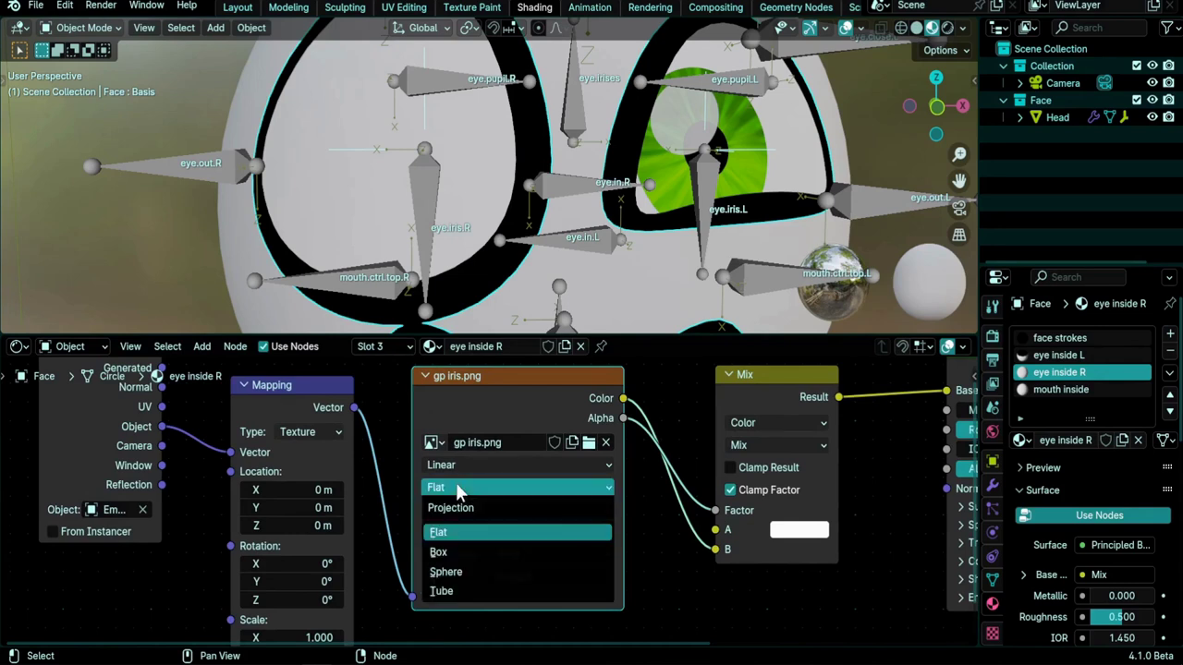
pyautogui.click(449, 551)
pyautogui.scroll(-1, 489, 506)
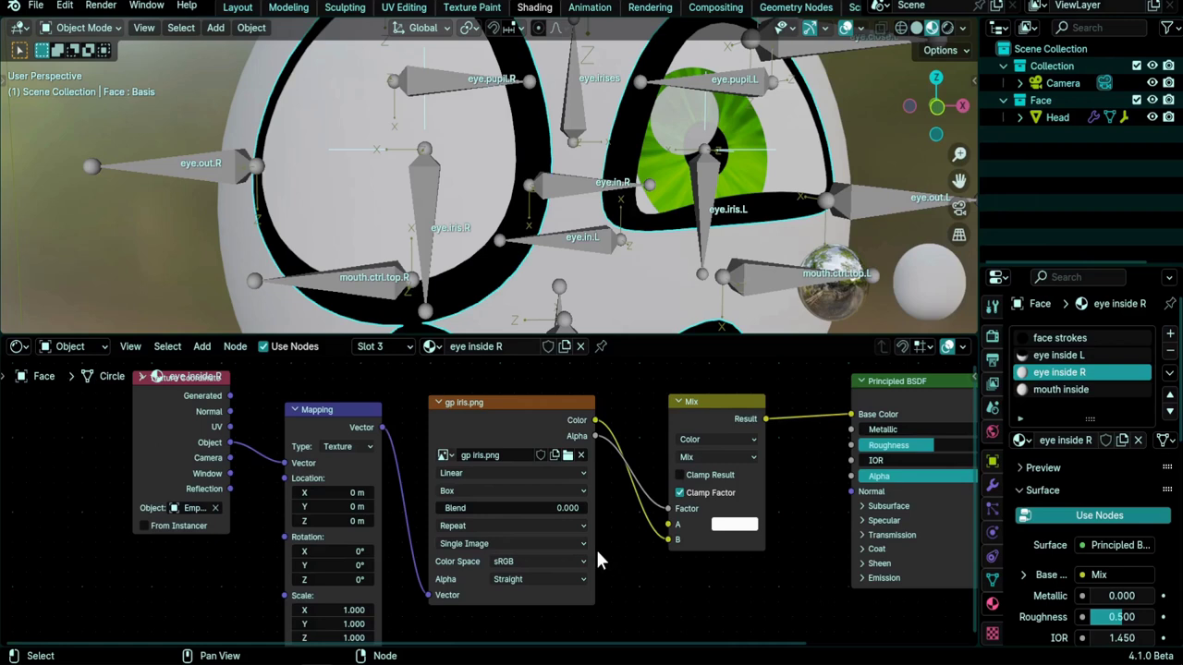
pyautogui.moveTo(595, 547); pyautogui.dragTo(428, 557, button='middle')
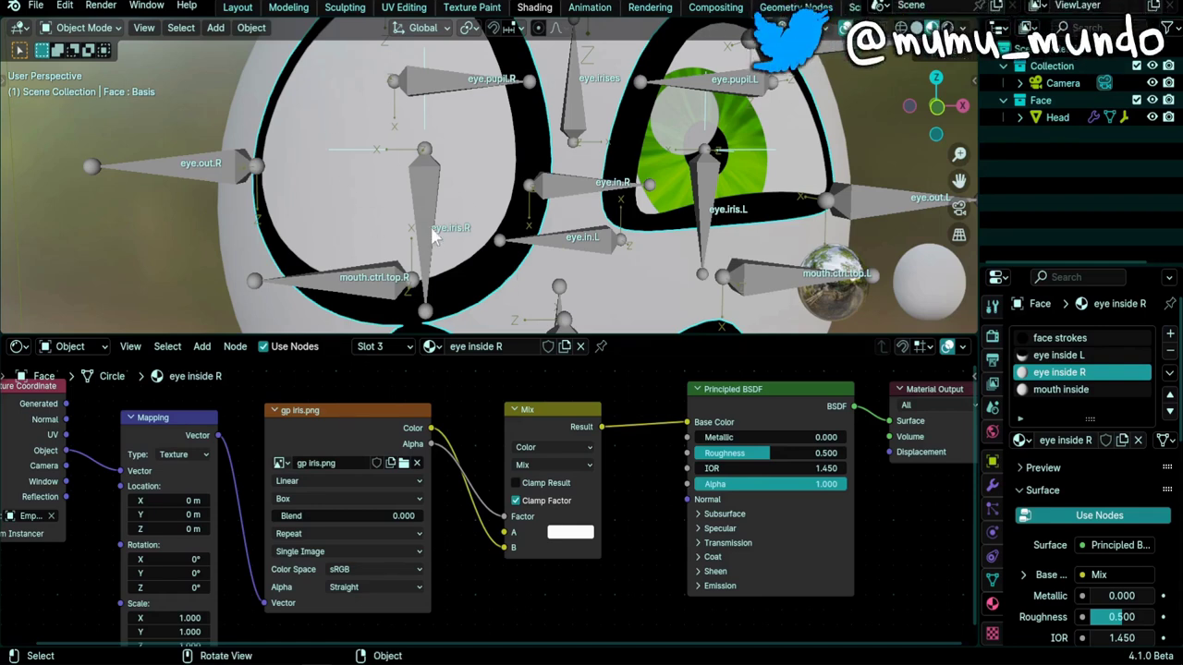
# Show the Face object's transform properties and set the Mapping node's X, Y and Z scale to 0.1.
pyautogui.press('n')
pyautogui.scroll(-3, 495, 180)
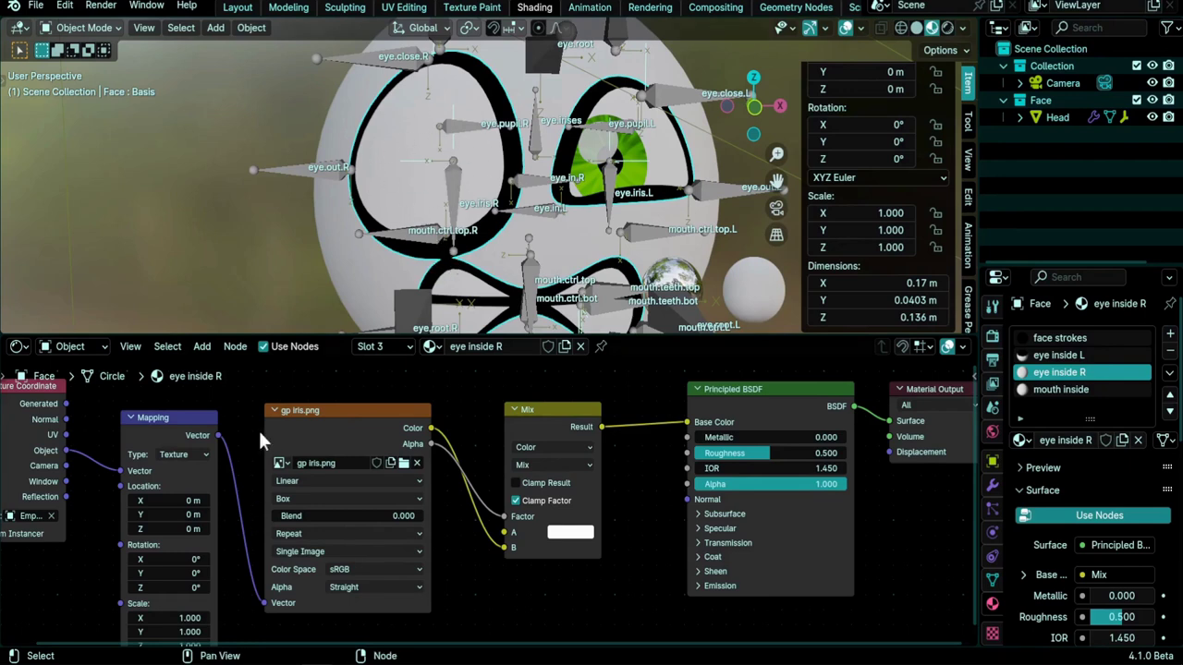
pyautogui.scroll(-2, 229, 546)
pyautogui.keyDown('shift'); pyautogui.moveTo(231, 546); pyautogui.dragTo(355, 456, button='middle'); pyautogui.keyUp('shift')
pyautogui.scroll(3, 309, 531)
pyautogui.moveTo(308, 531); pyautogui.dragTo(368, 637, button='middle')
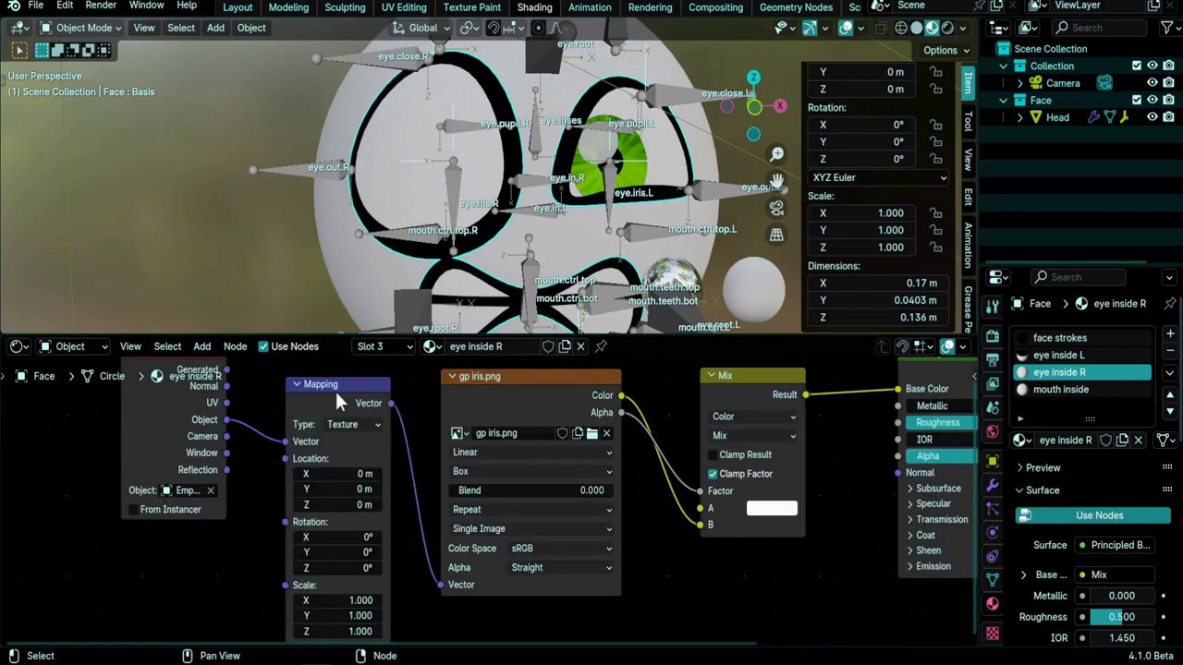
pyautogui.keyDown('shift'); pyautogui.moveTo(360, 565); pyautogui.dragTo(392, 509, button='middle'); pyautogui.keyUp('shift')
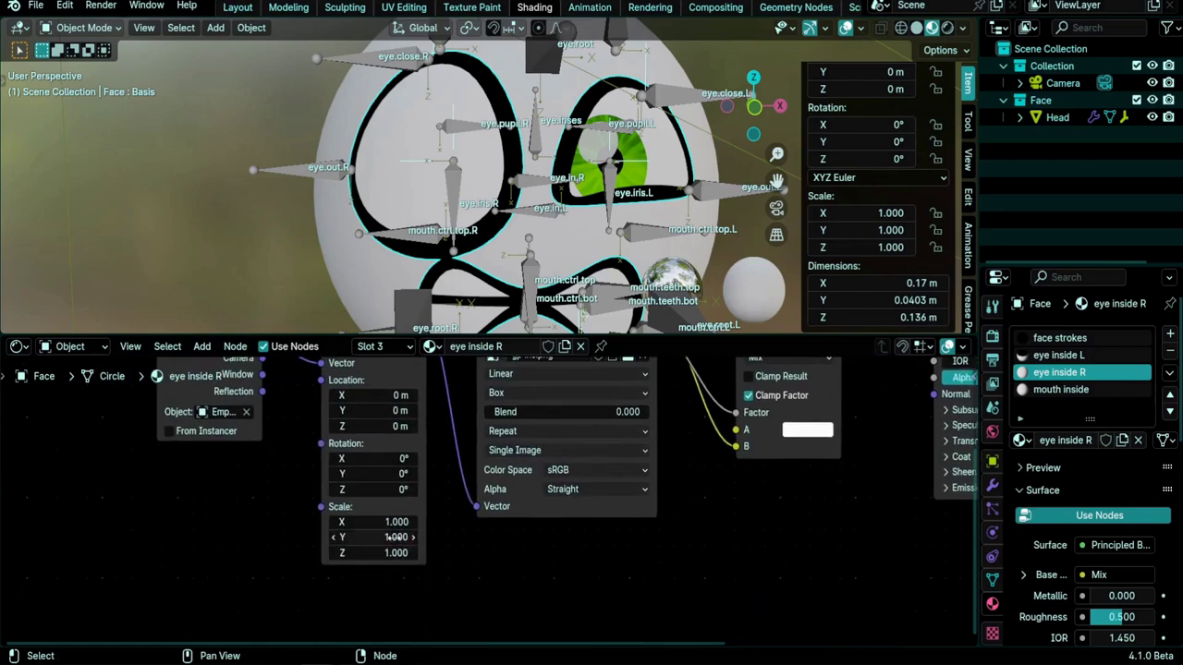
pyautogui.moveTo(379, 523)
pyautogui.mouseDown()
pyautogui.moveTo(379, 552)
pyautogui.moveTo(370, 522)
pyautogui.mouseUp()
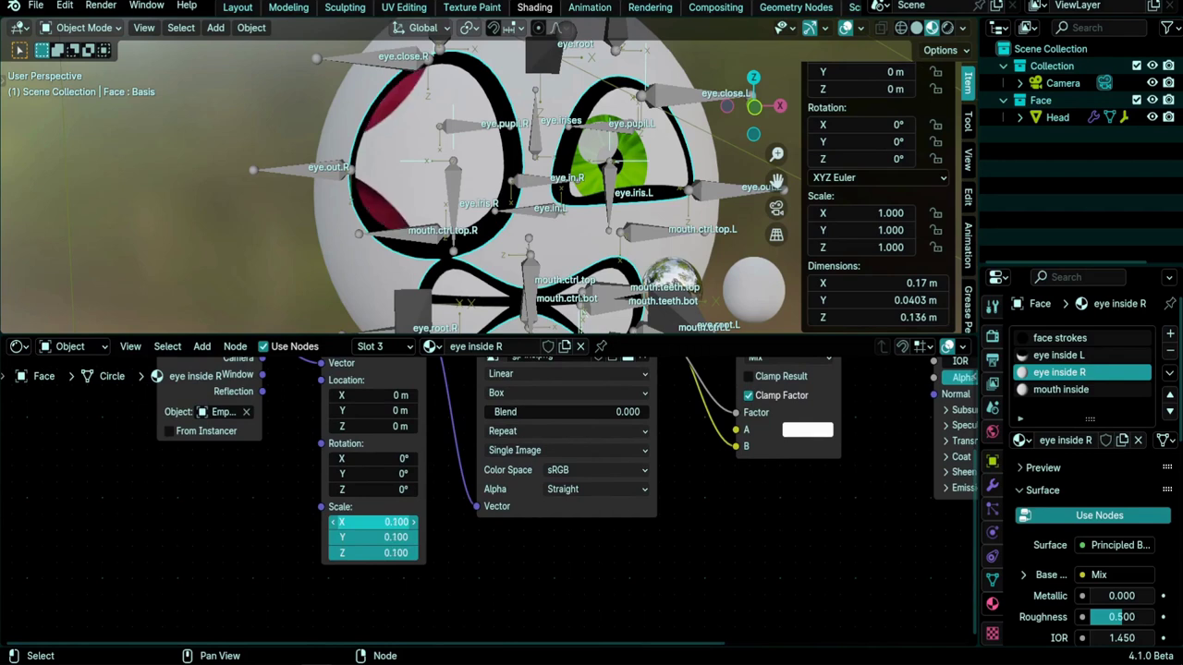
# Set the Mapping node's X, Y and Z scale to 0.03.
pyautogui.keyDown('shift'); pyautogui.moveTo(370, 522); pyautogui.dragTo(336, 553); pyautogui.keyUp('shift')
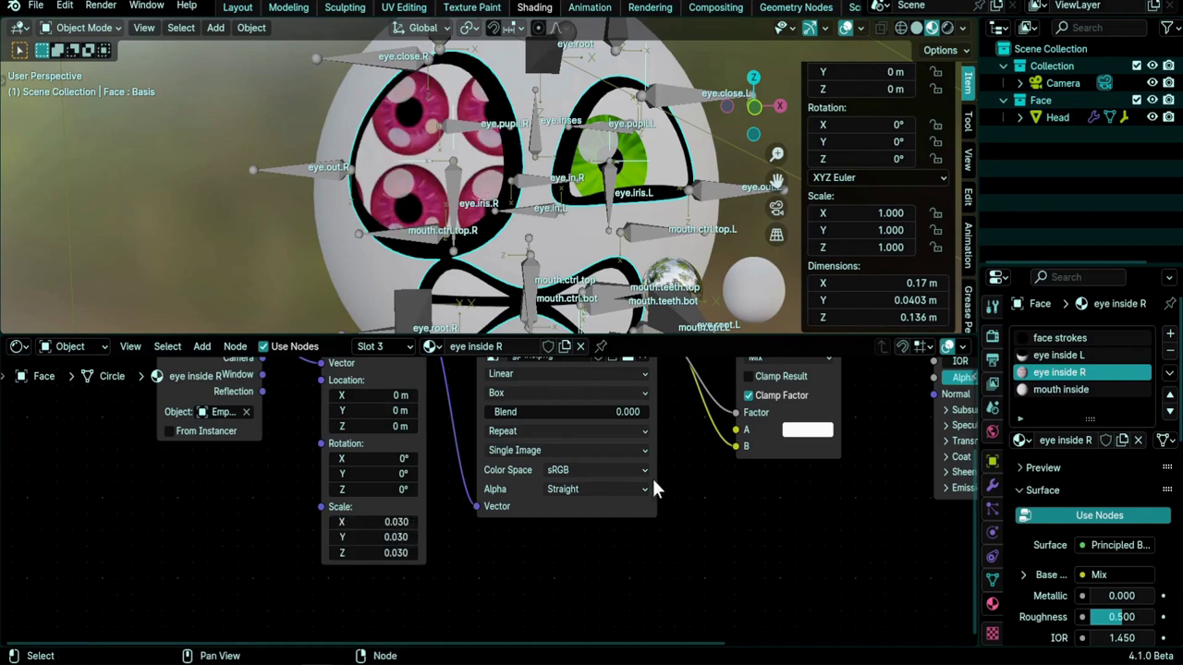
# Try the Clip extension on the gp iris.png texture node, then set its extension to Extend.
pyautogui.scroll(4, 652, 478)
pyautogui.scroll(-1, 430, 476)
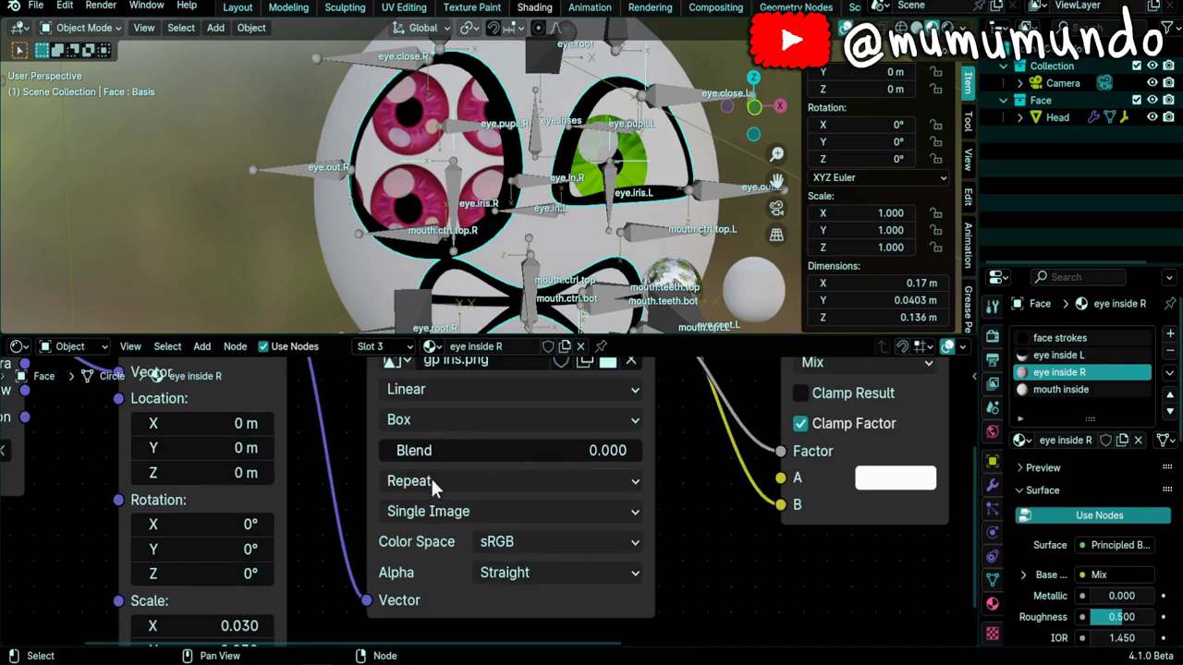
pyautogui.scroll(-3, 502, 463)
pyautogui.moveTo(546, 446); pyautogui.dragTo(527, 475, button='middle')
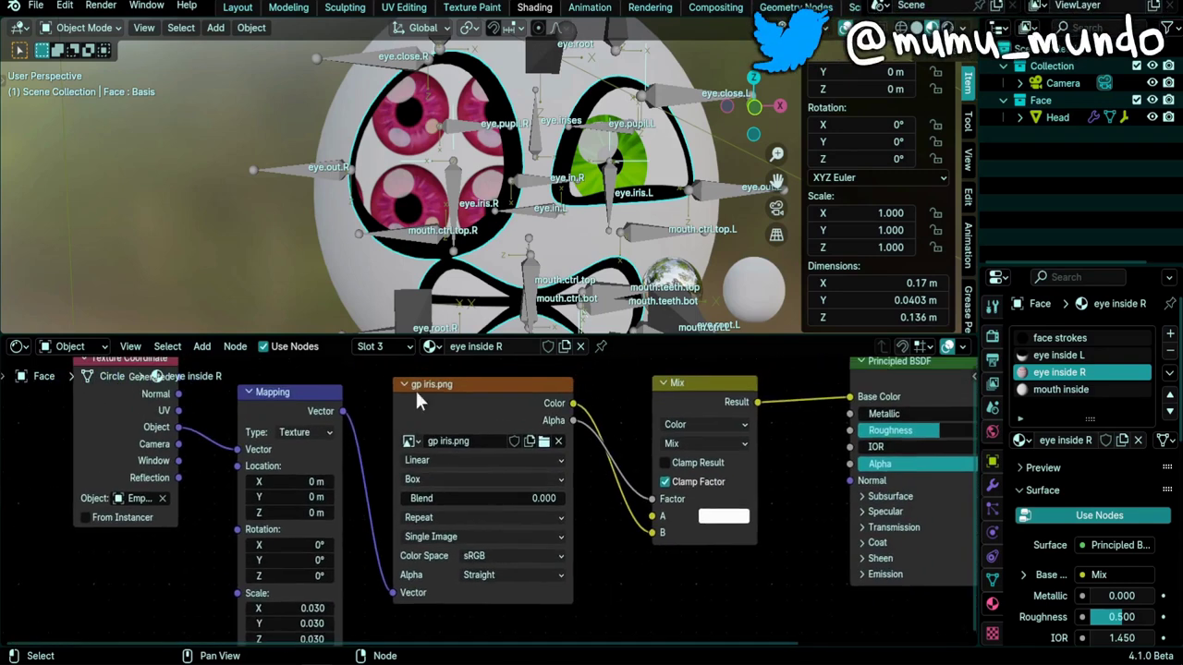
pyautogui.click(458, 517)
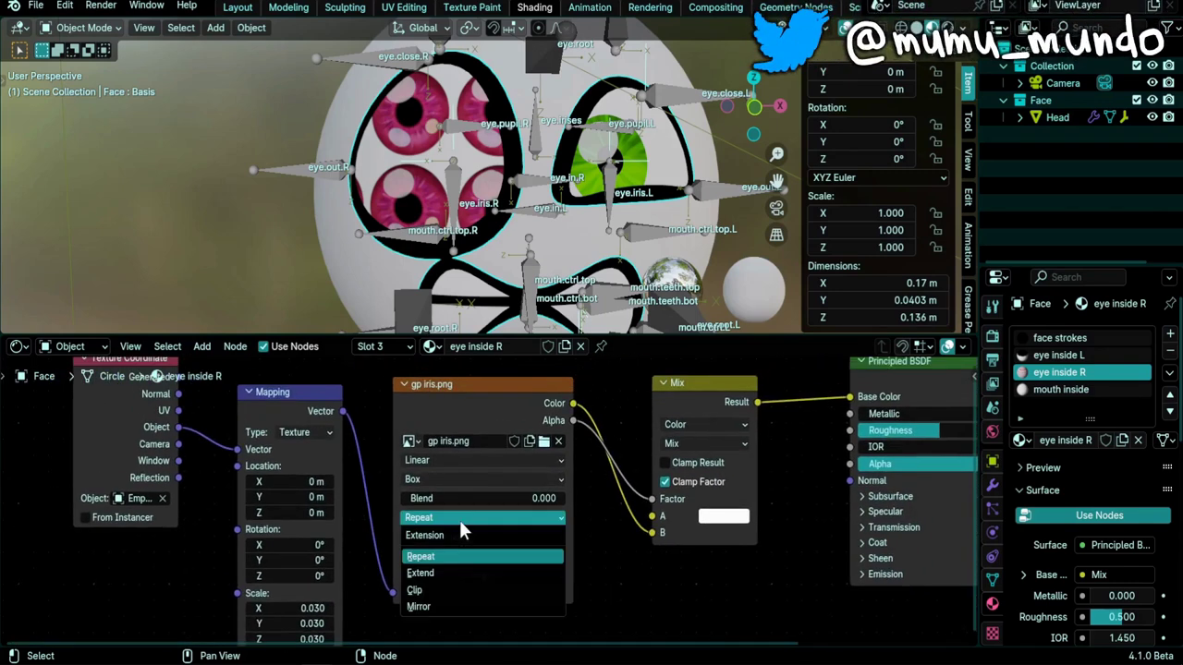
pyautogui.click(451, 588)
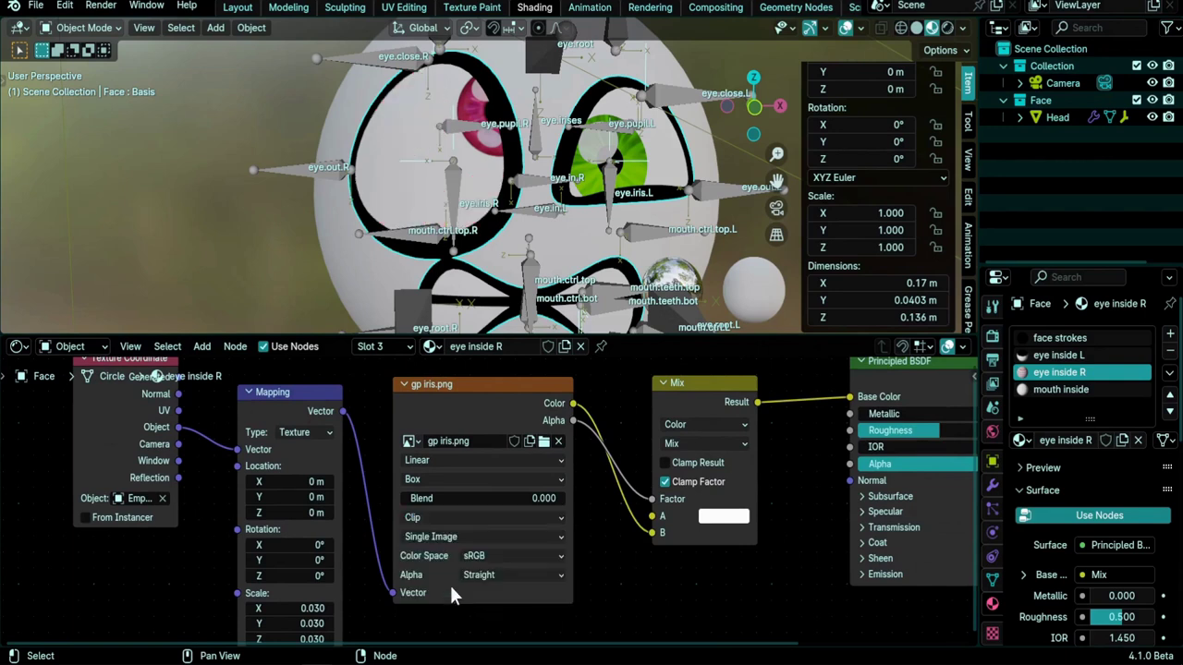
pyautogui.click(453, 520)
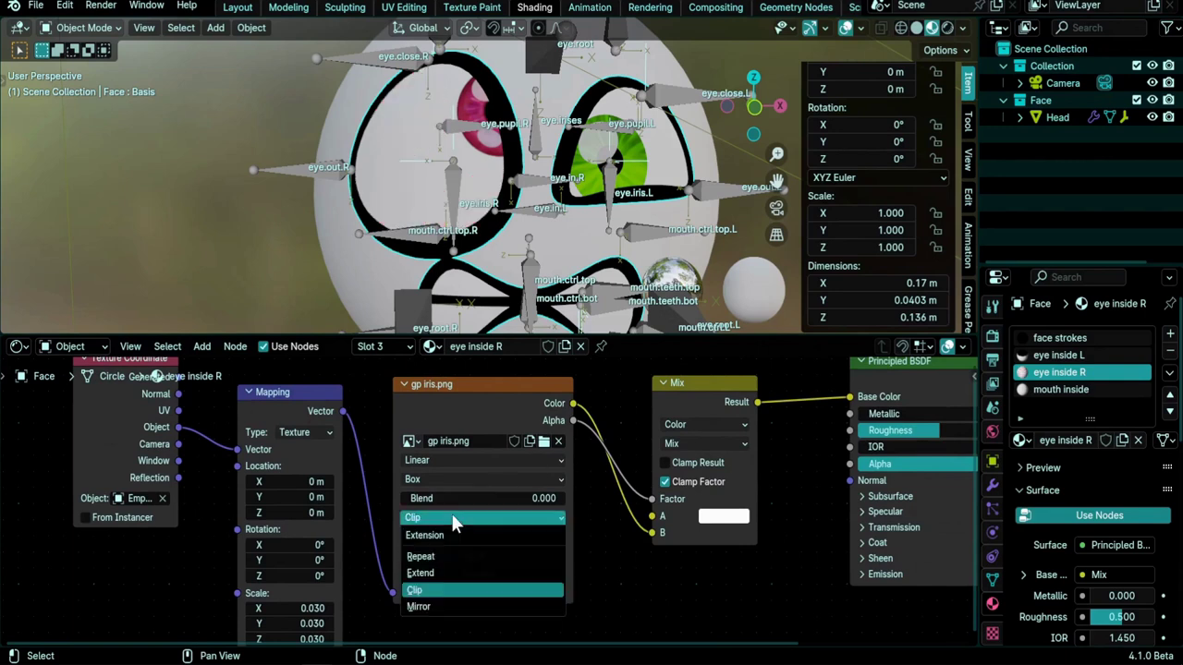
pyautogui.click(435, 572)
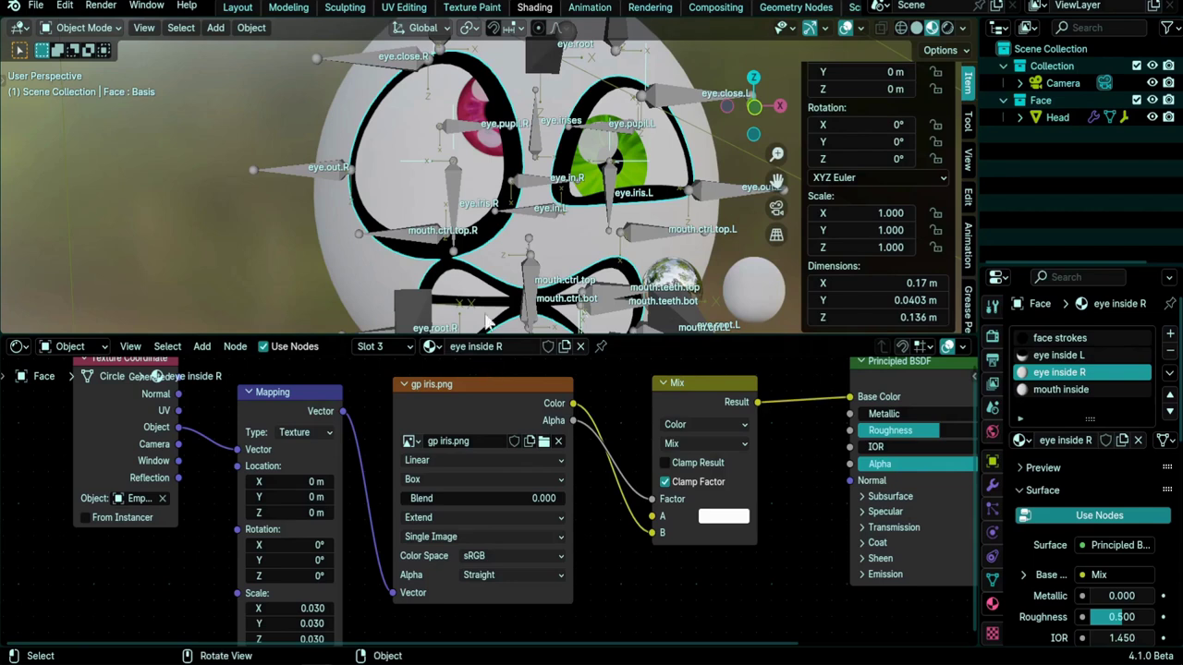
# Try offsetting the iris texture with the Mapping node's location, then reset its X and Z location to 0.
pyautogui.scroll(2, 498, 141)
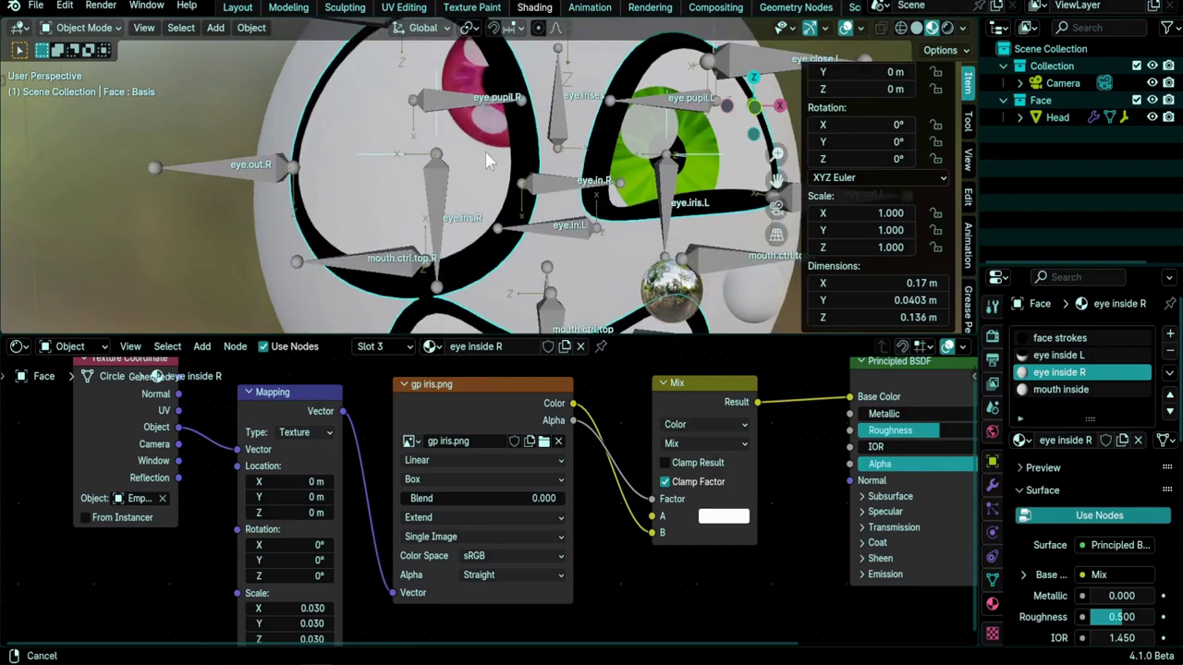
pyautogui.scroll(2, 490, 148)
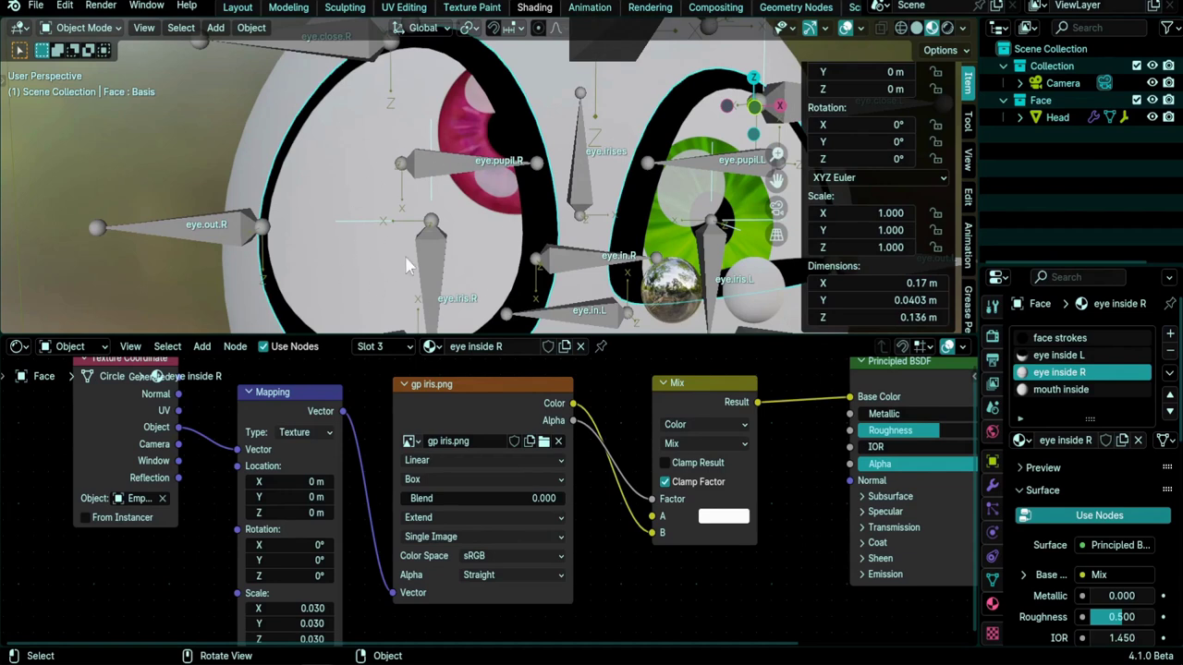
pyautogui.scroll(-1, 383, 474)
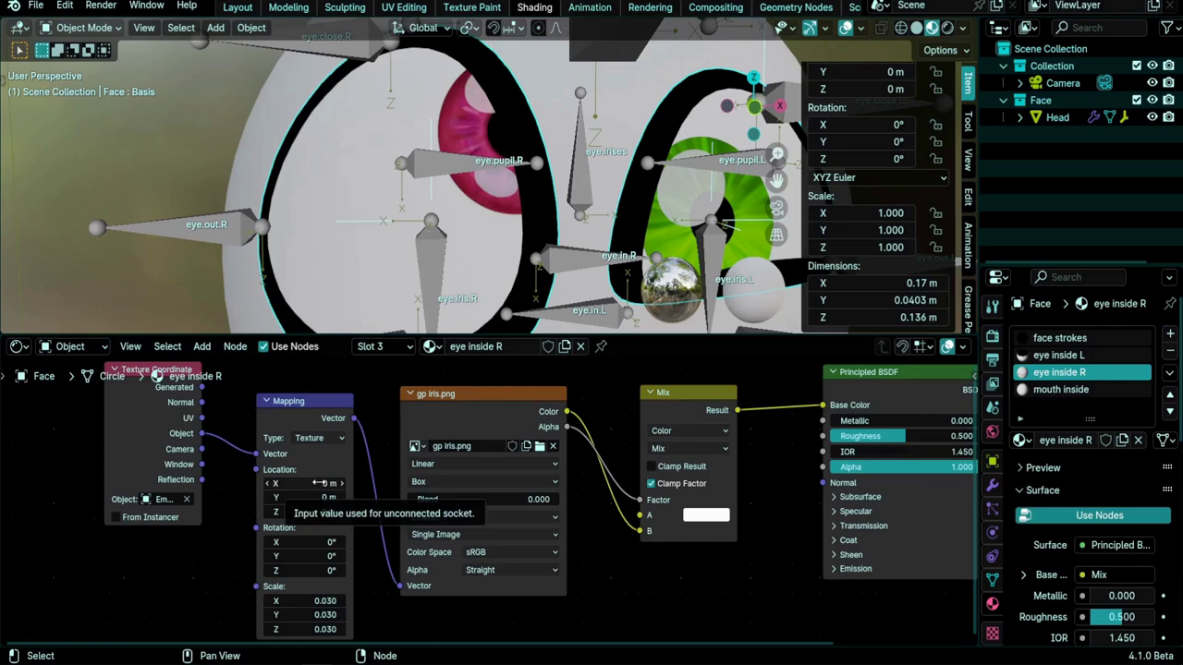
pyautogui.keyDown('shift'); pyautogui.moveTo(303, 482); pyautogui.dragTo(299, 511); pyautogui.keyUp('shift')
pyautogui.click(329, 483)
pyautogui.write('0')
pyautogui.press('Return')
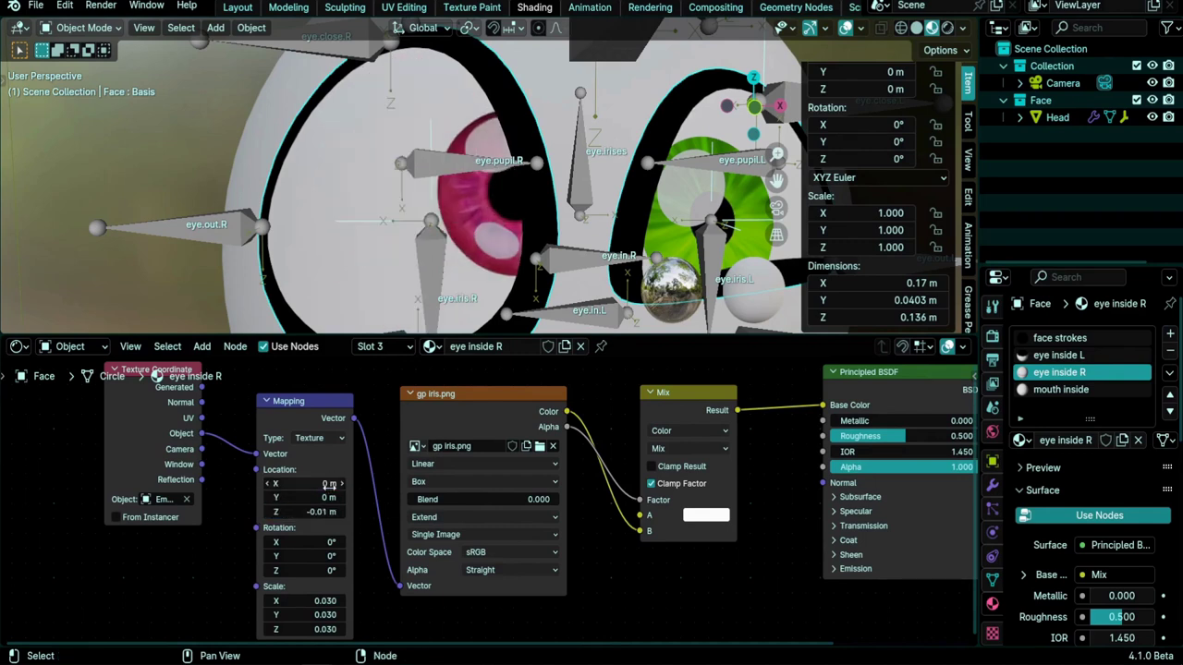
pyautogui.click(328, 512)
pyautogui.write('0')
pyautogui.press('Return')
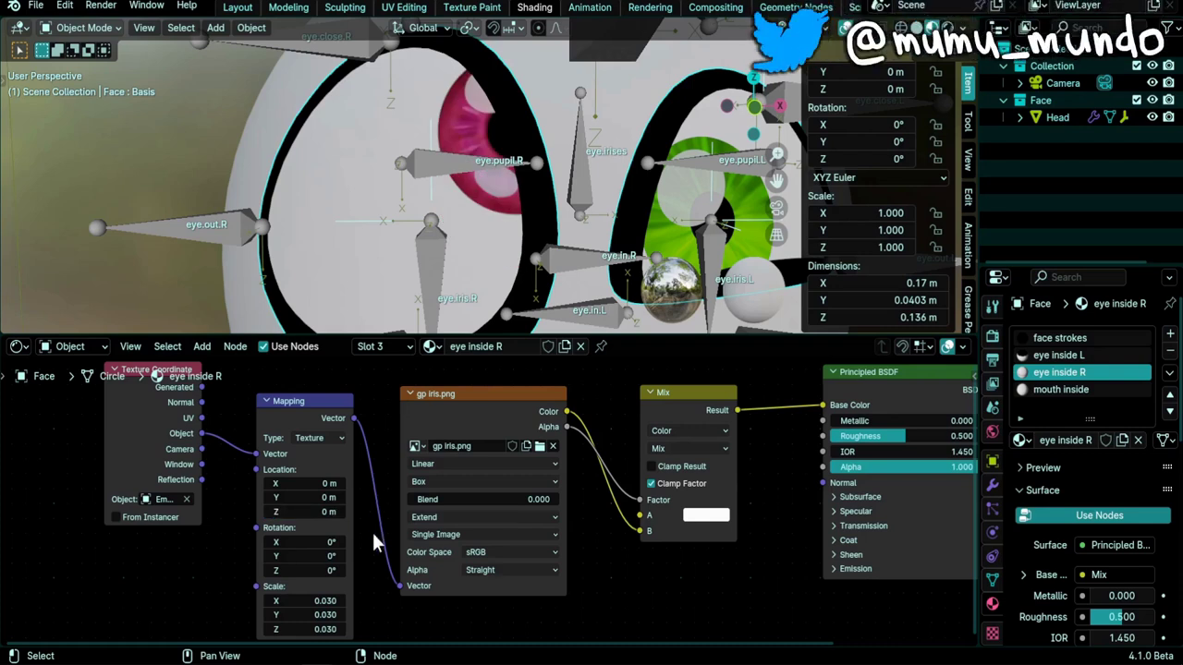
# Insert a Vector Math node set to Add between the Mapping and gp iris.png nodes.
pyautogui.hotkey('shift', 'a')
pyautogui.moveTo(371, 531)
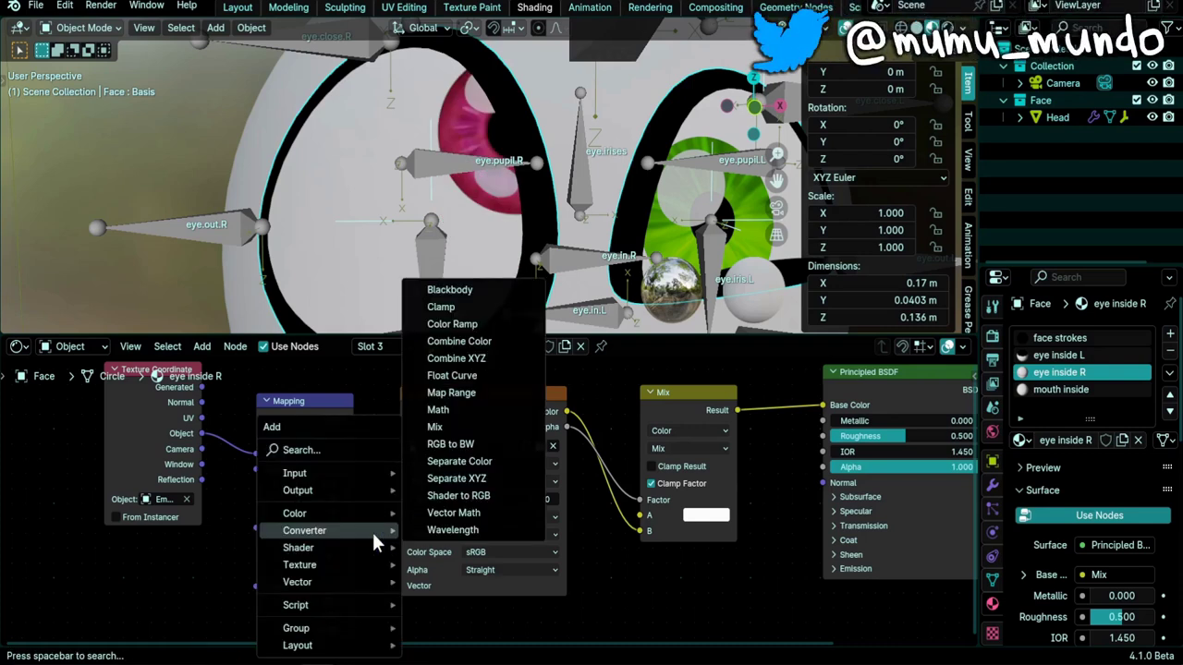
pyautogui.write('math')
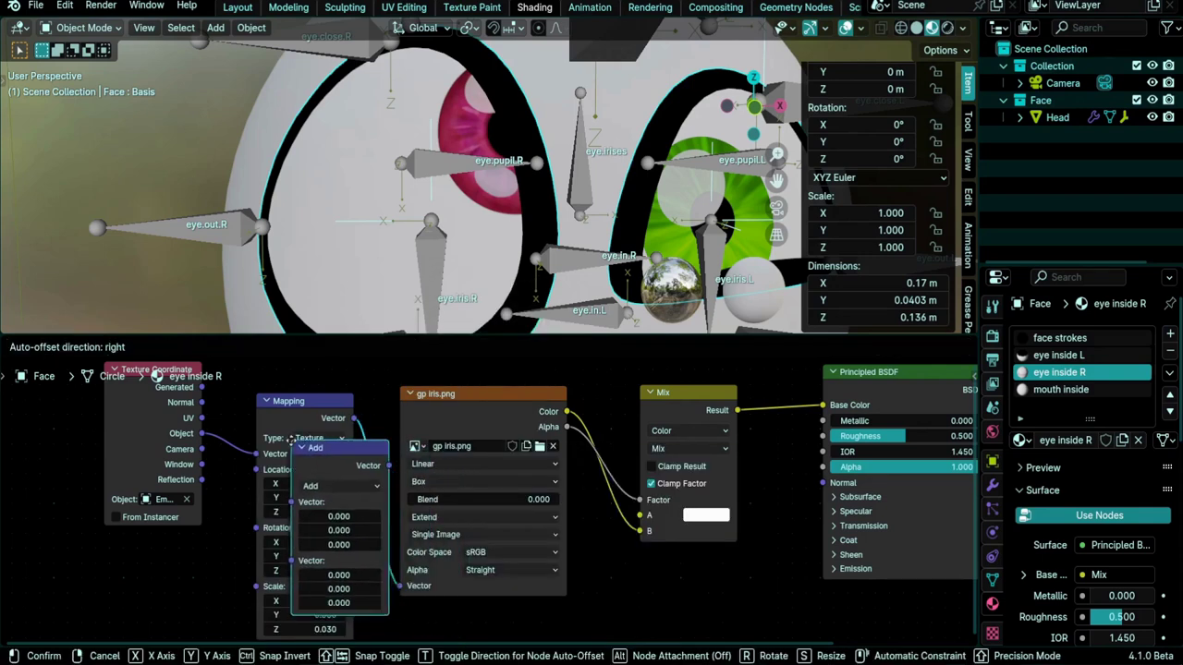
pyautogui.moveTo(290, 440); pyautogui.dragTo(407, 447)
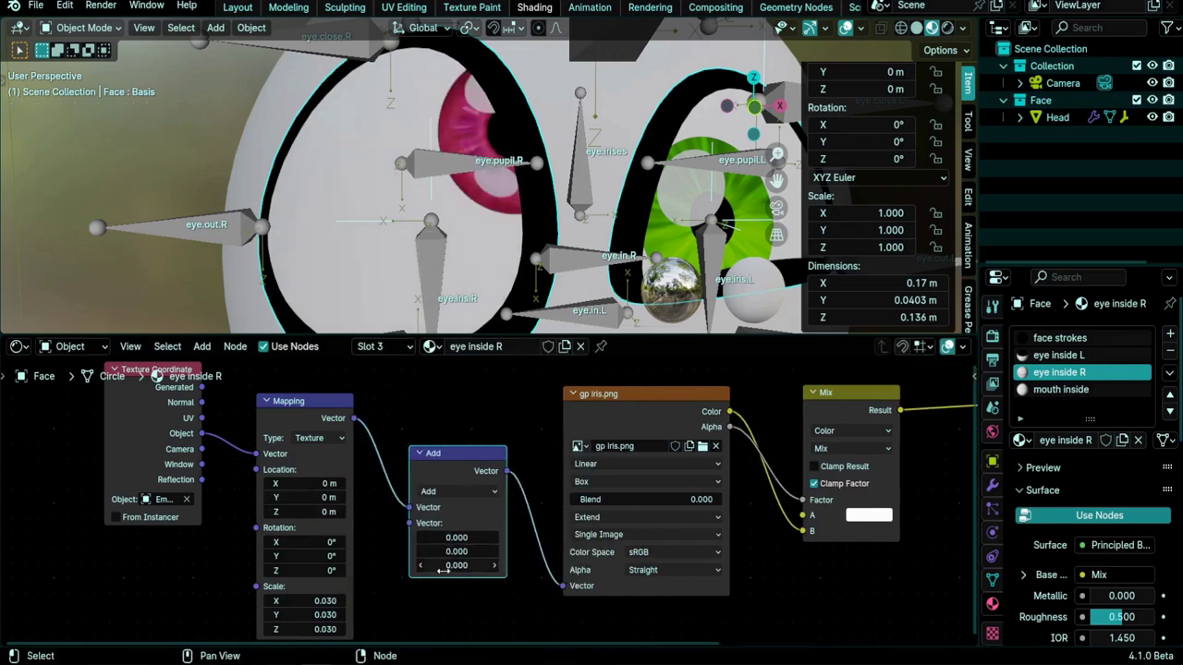
# Set the Add node's second vector to 0.5 in its first and third components.
pyautogui.click(456, 537)
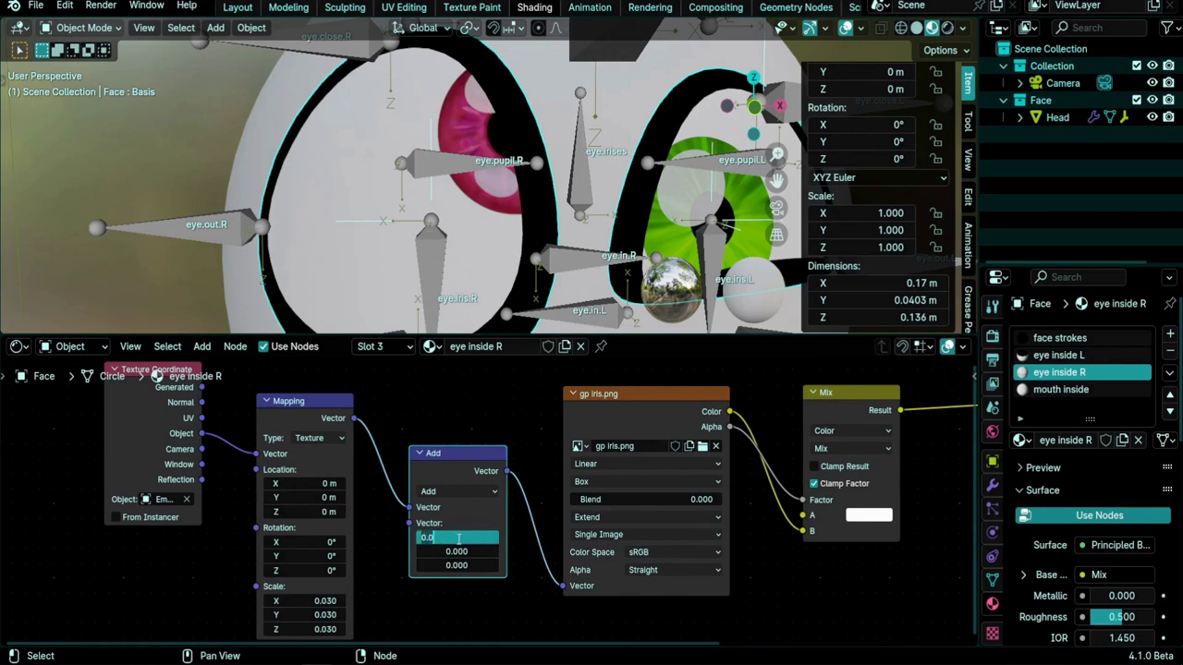
pyautogui.write('0.6')
pyautogui.press('Return')
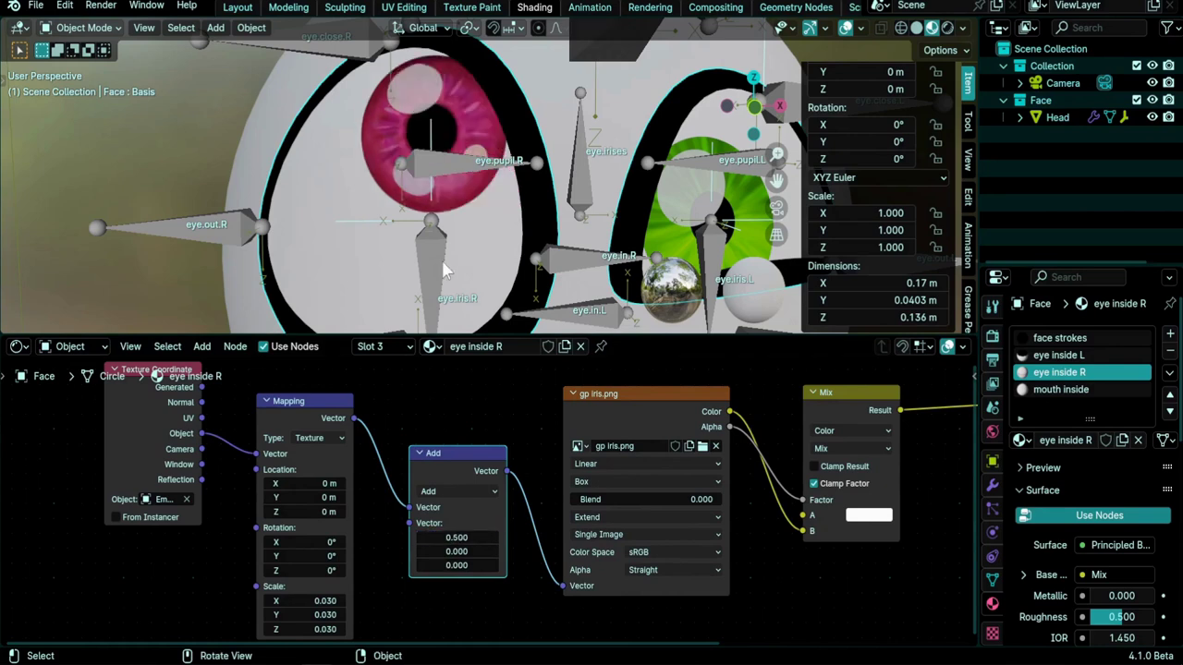
pyautogui.click(453, 566)
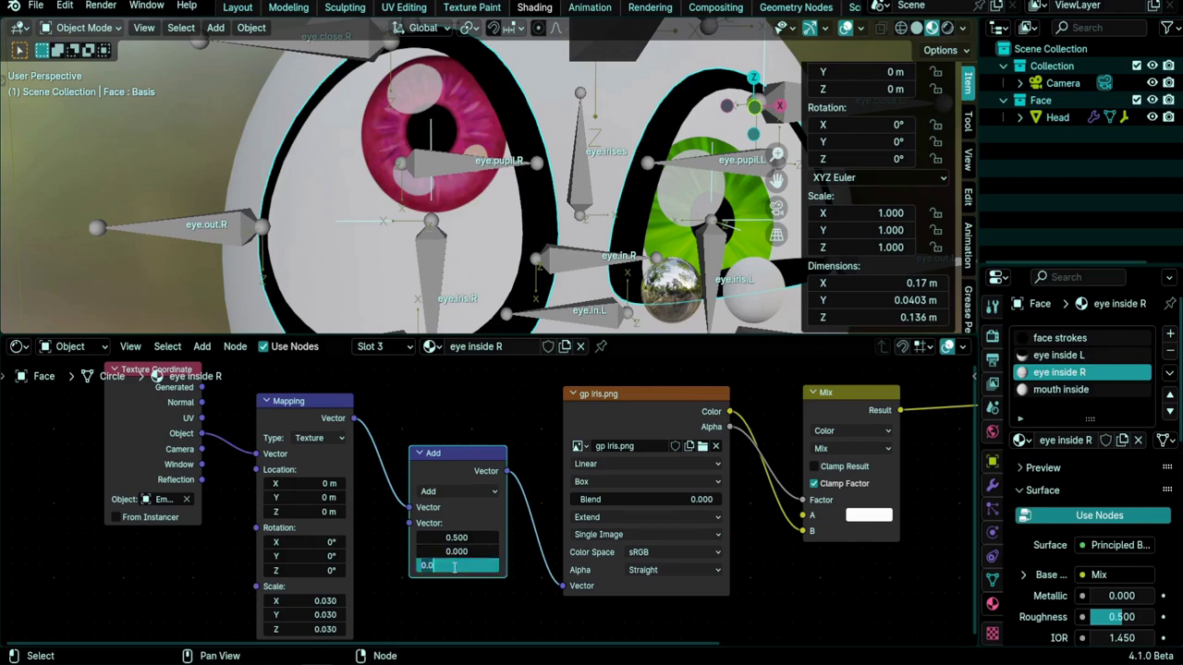
pyautogui.press('Return')
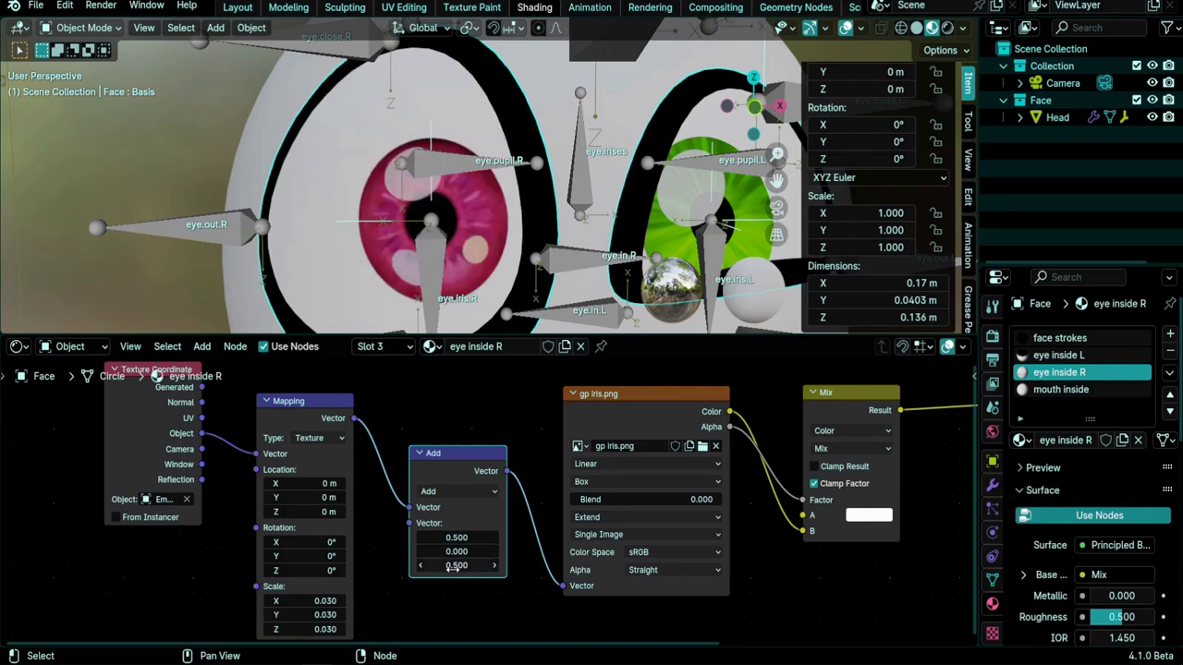
# Try scaling the selected iris bones in Pose Mode, then reselect the Face object in Object Mode.
pyautogui.click(434, 255)
pyautogui.hotkey('ctrl', 'Tab')
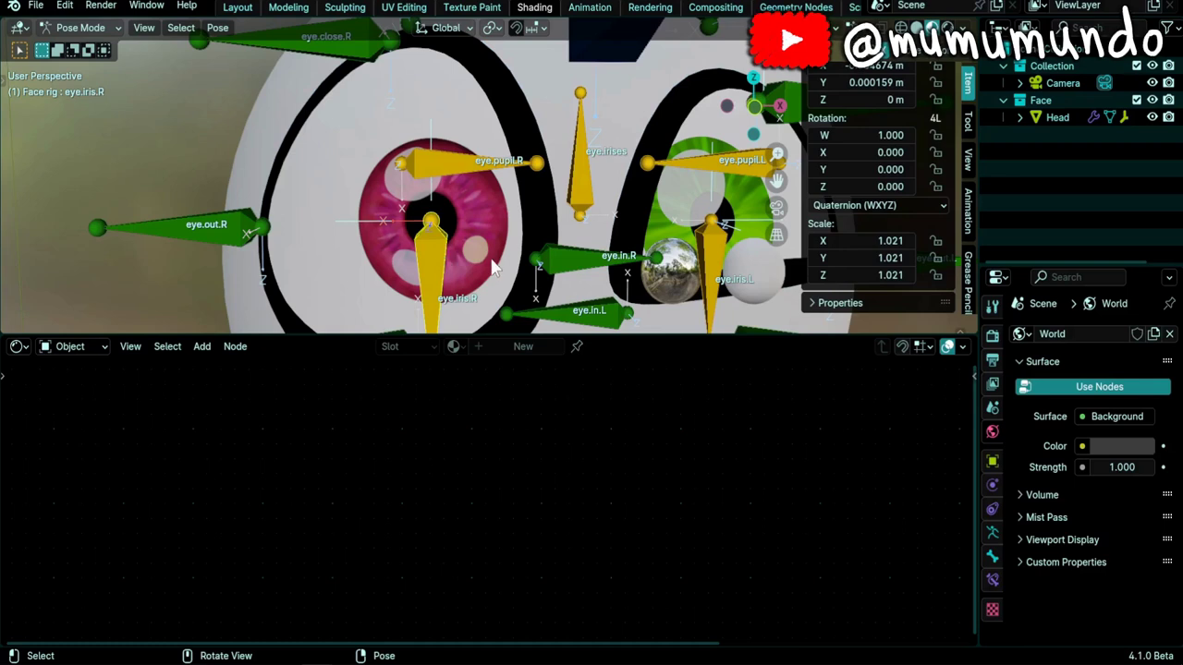
pyautogui.press('s')
pyautogui.rightClick(427, 270)
pyautogui.click(388, 263)
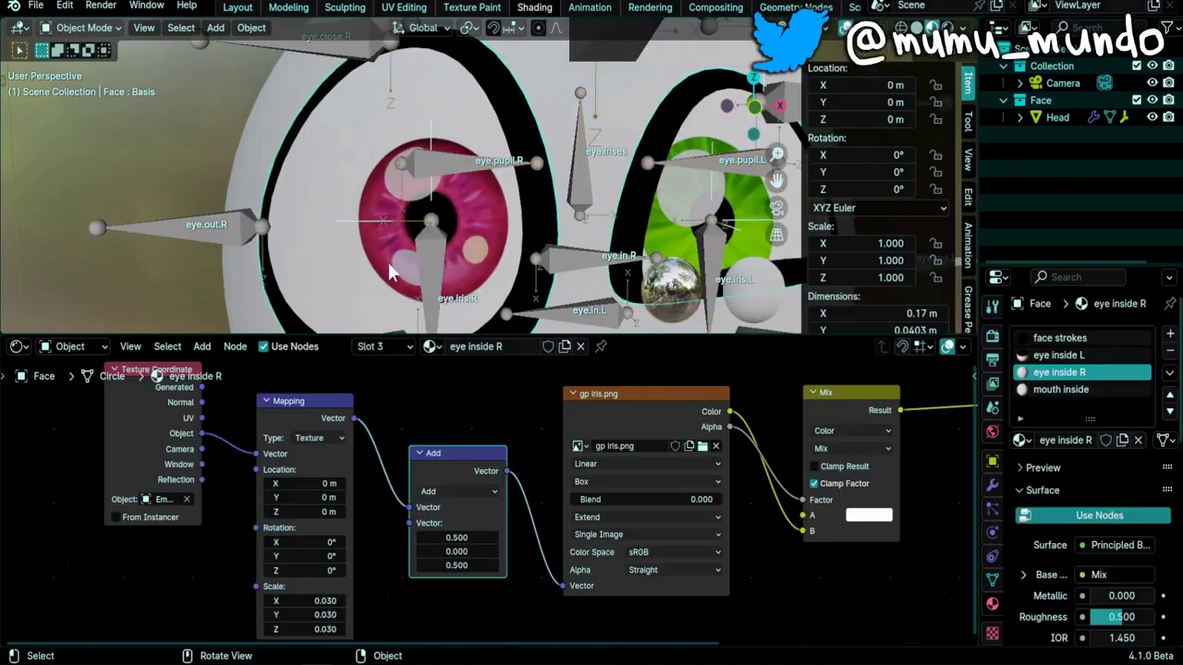
# Set the Mapping node's X, Y and Z scale to 0.04 and try out its Y rotation.
pyautogui.moveTo(305, 600); pyautogui.dragTo(315, 629)
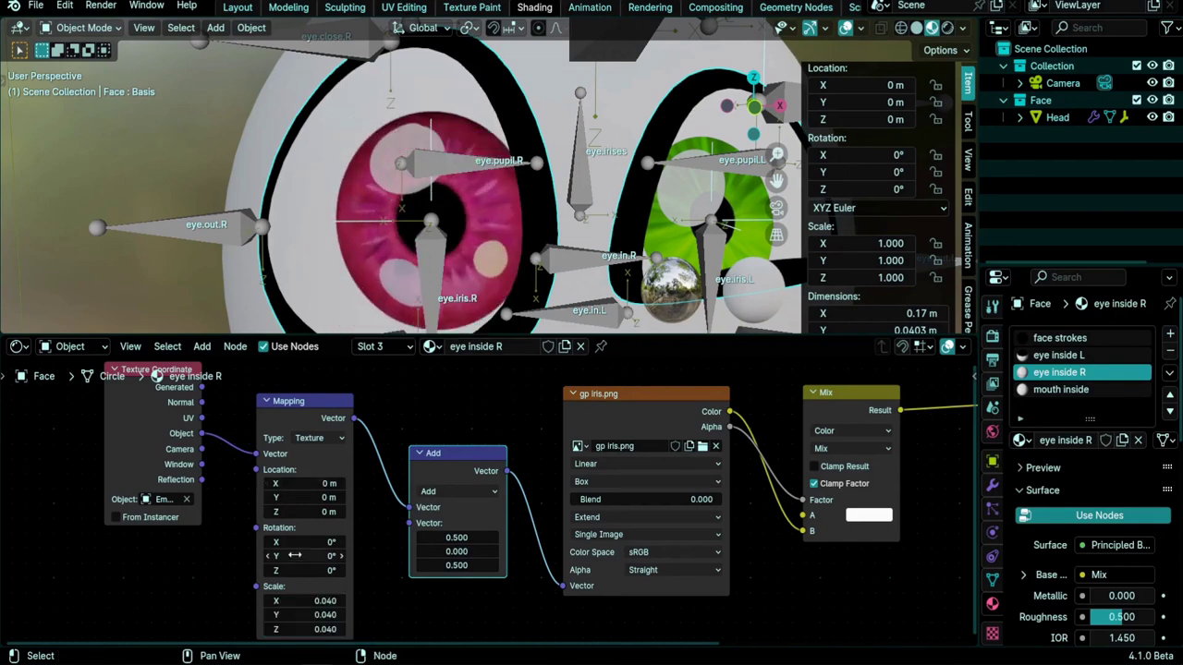
pyautogui.moveTo(303, 555); pyautogui.dragTo(359, 555)
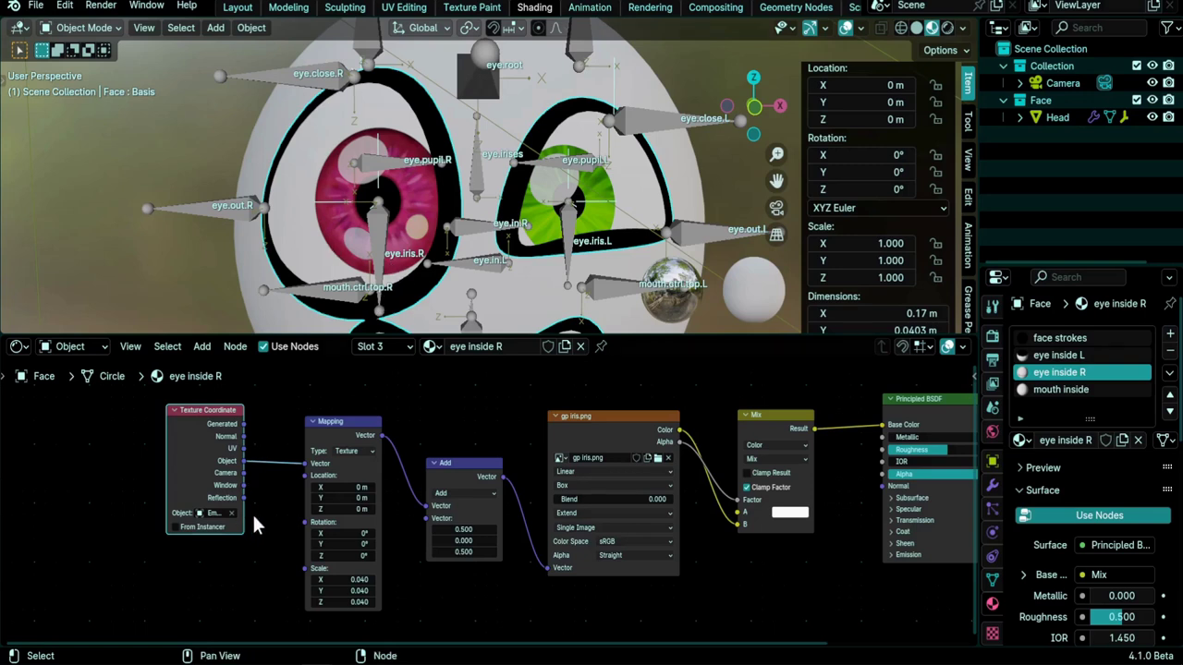
pyautogui.press('Home')
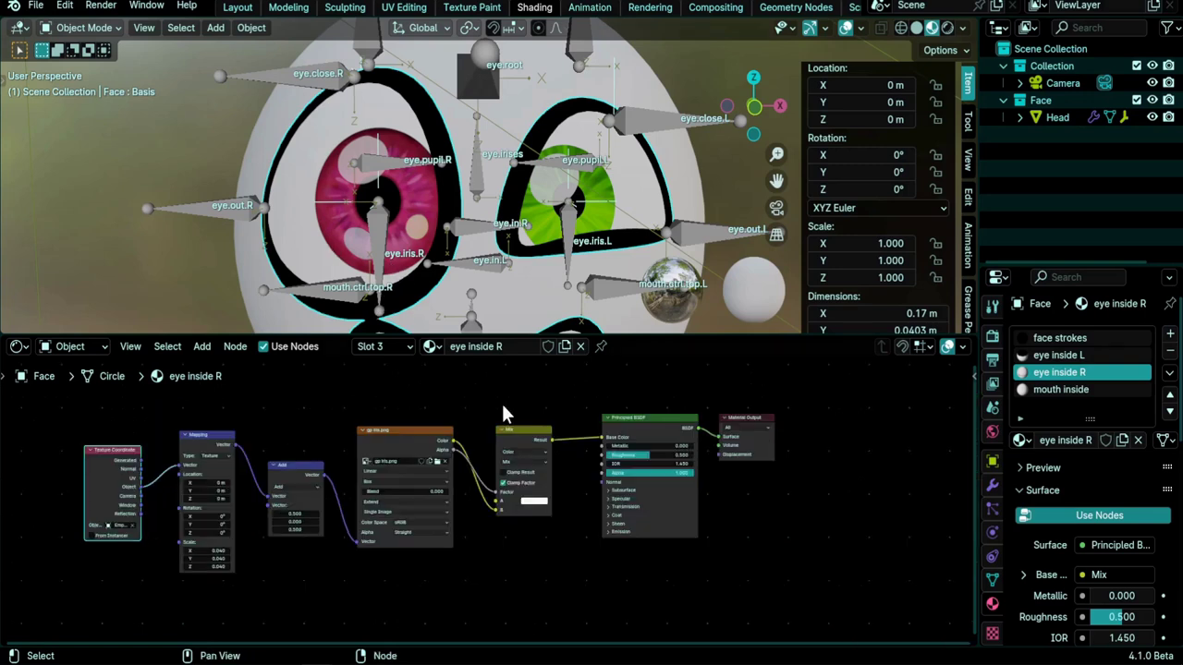